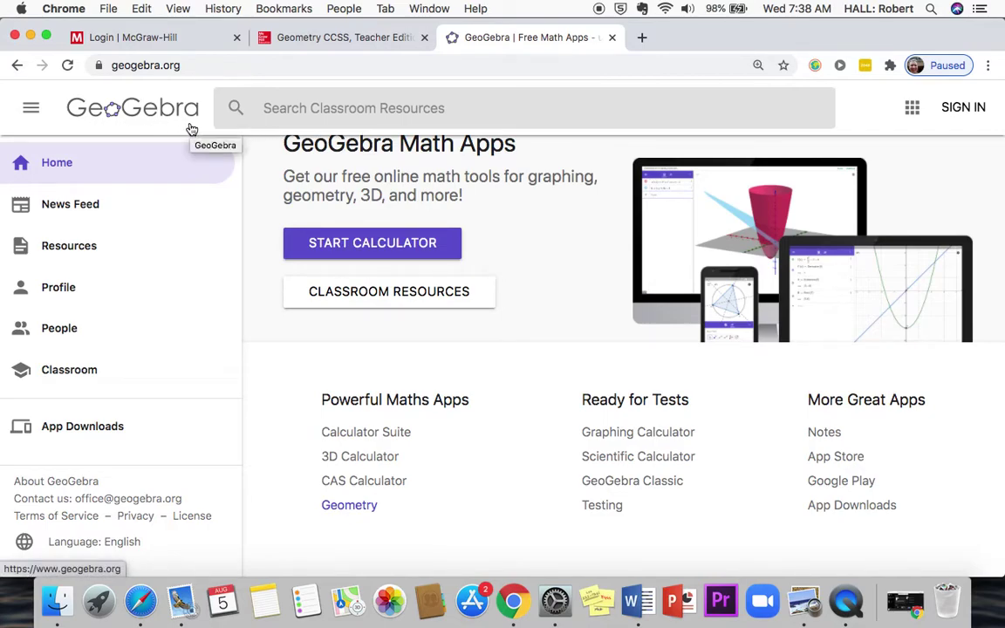
Scroll the geogebra.org home page down to the Powerful Maths Apps section
scroll(247, 236, up, 2)
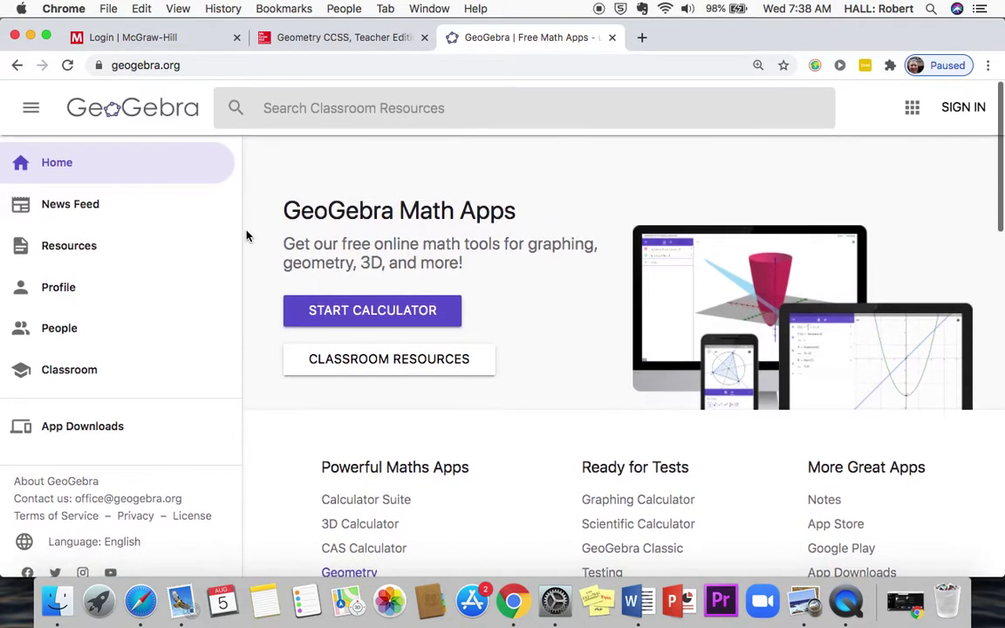
scroll(247, 235, down, 1)
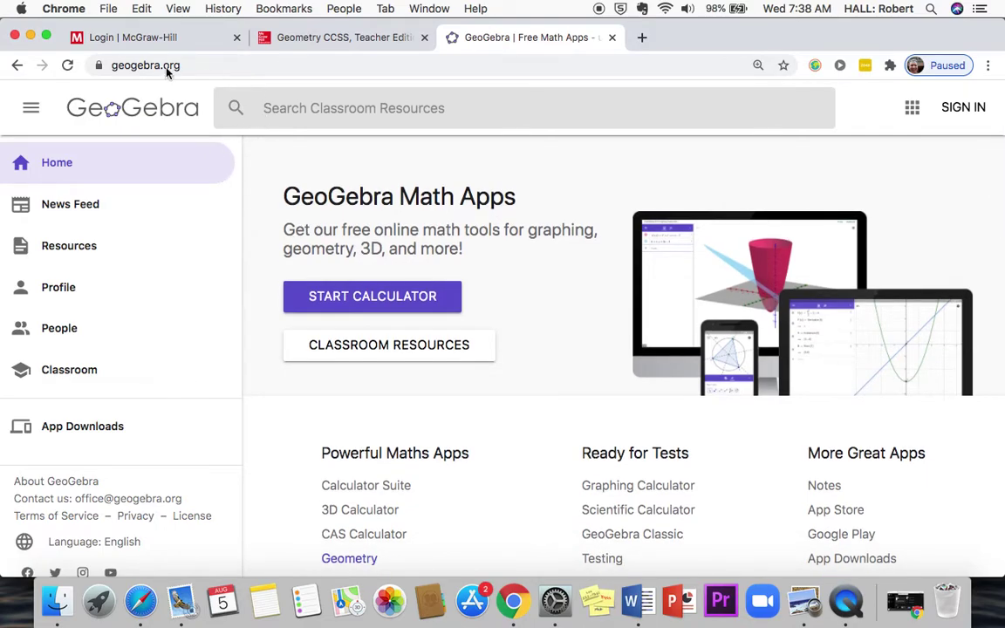
scroll(293, 255, down, 3)
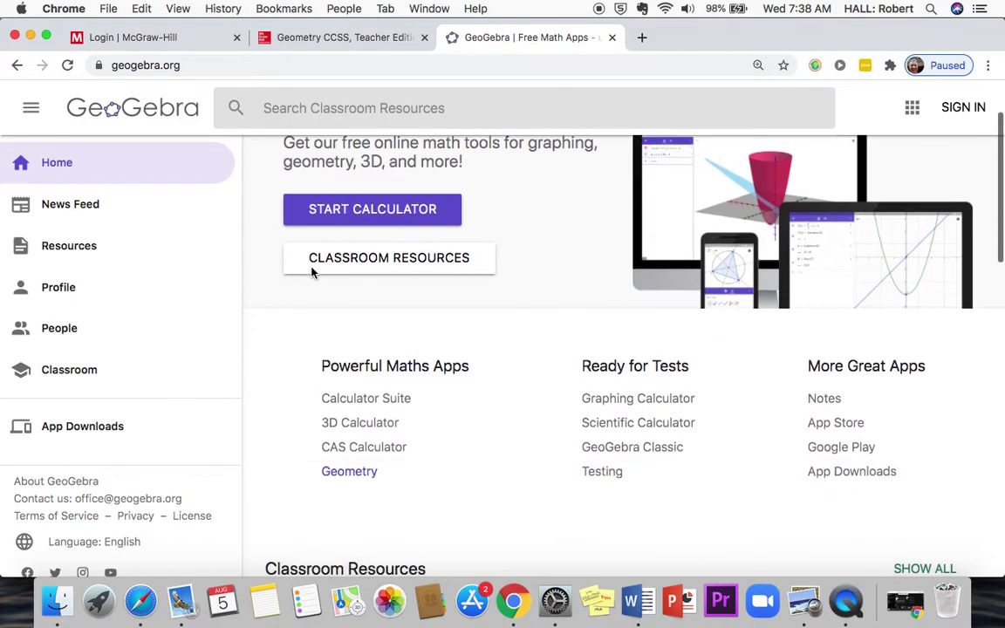
Open the Geometry app and GeoGebra Classic in new tabs, ending on the Geometry tab
click(352, 473)
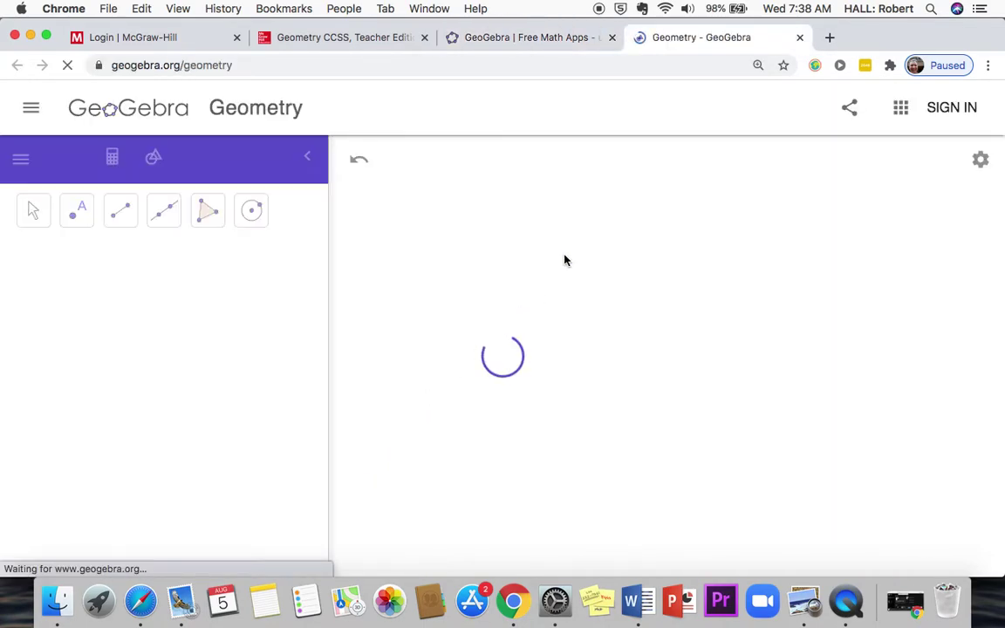
click(501, 37)
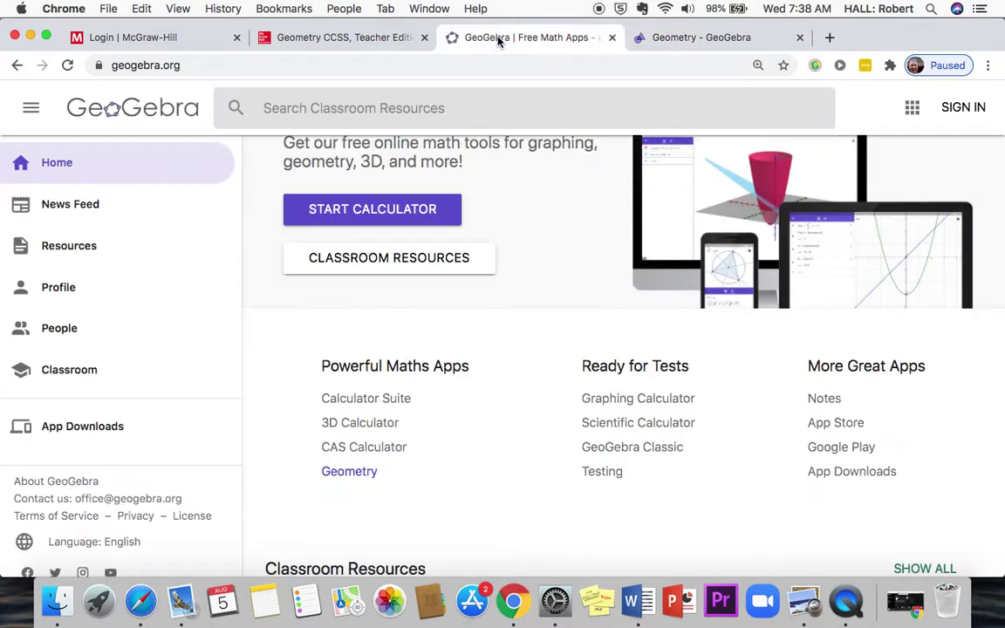
click(629, 448)
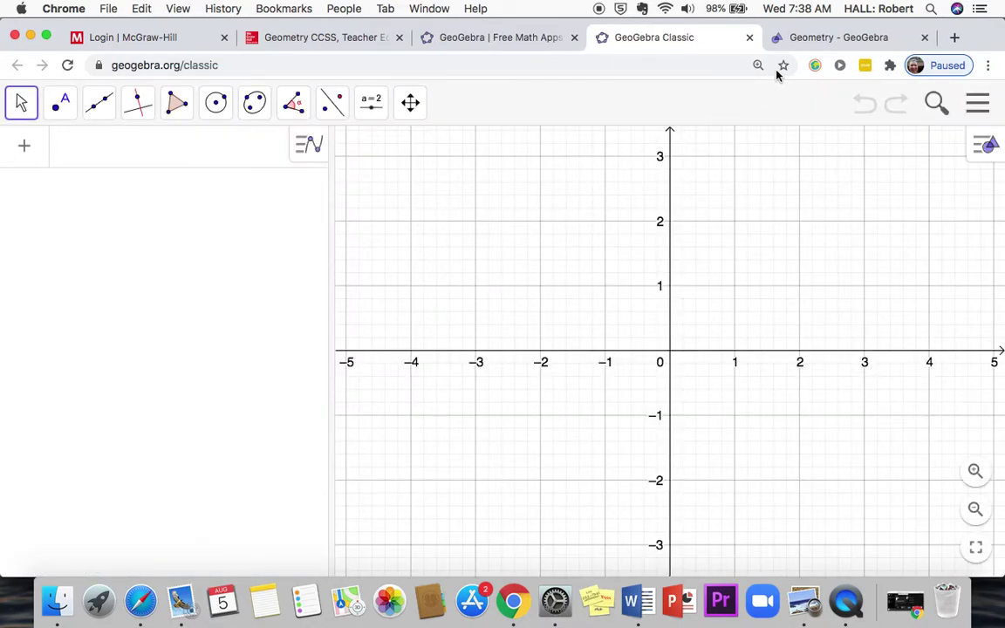
click(820, 41)
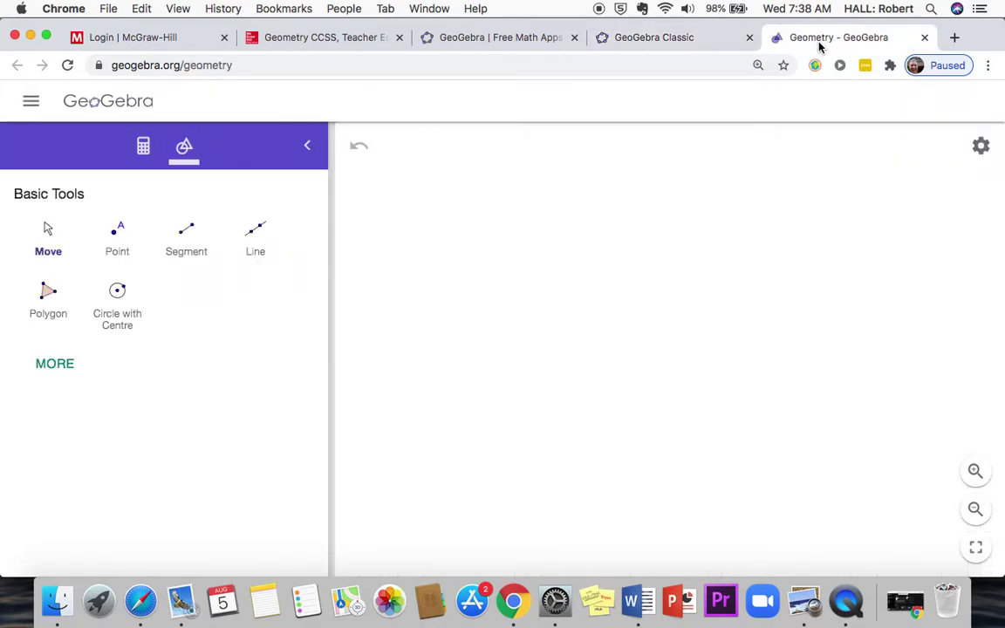
Place free points left of centre, on the right side and near the bottom of the canvas
click(119, 240)
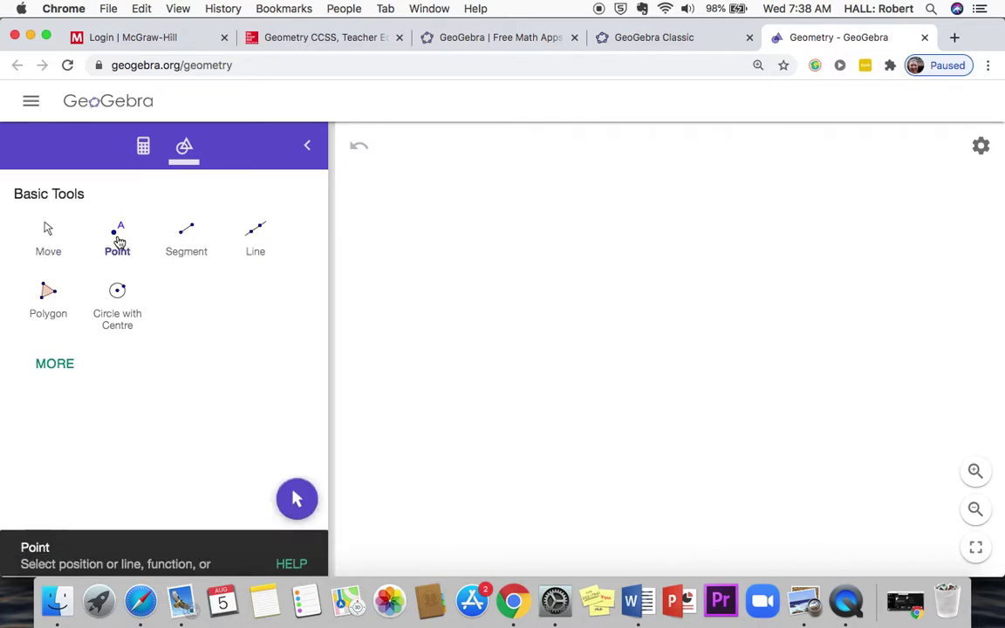
click(469, 288)
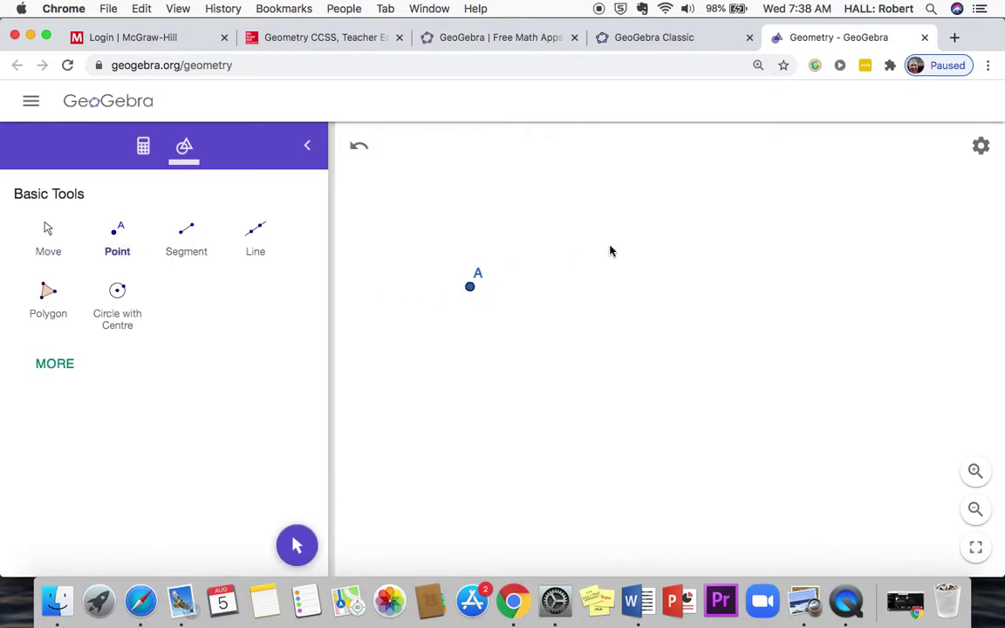
click(836, 404)
click(617, 487)
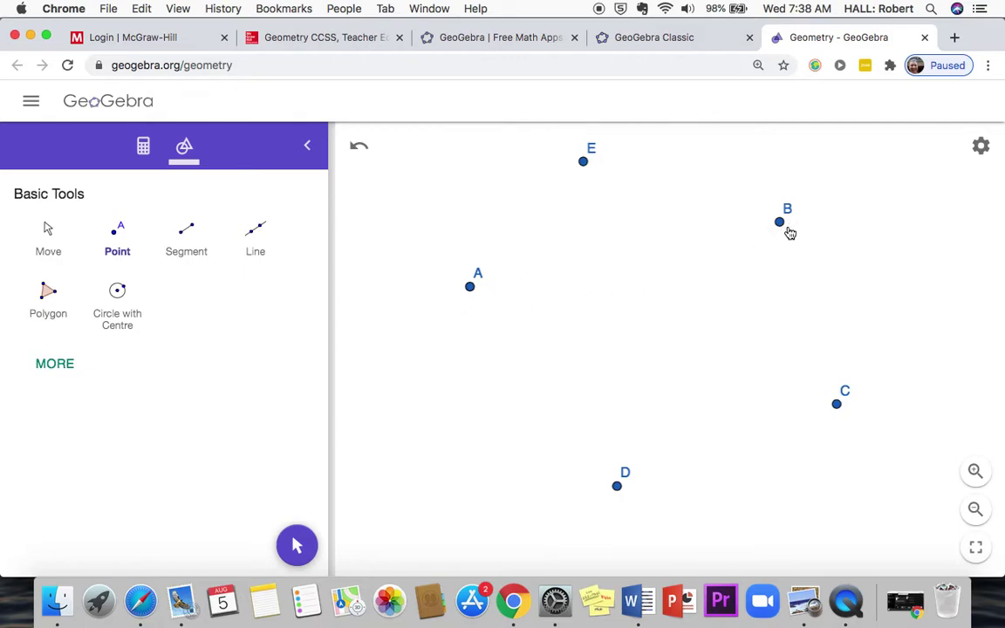
click(46, 229)
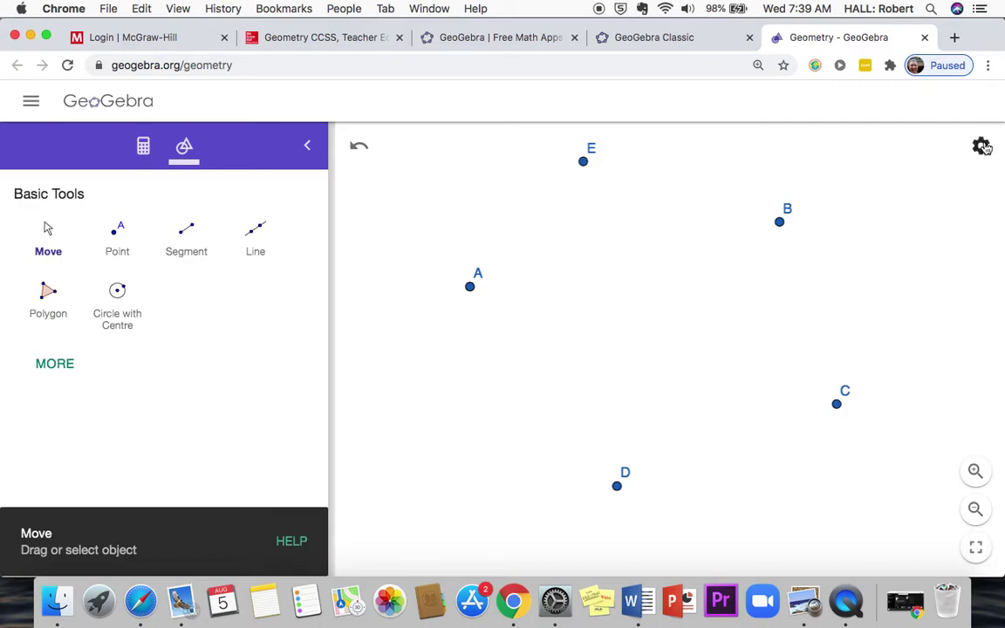
Show major gridlines on the canvas, turning the axes on briefly and then off again
click(982, 146)
click(911, 182)
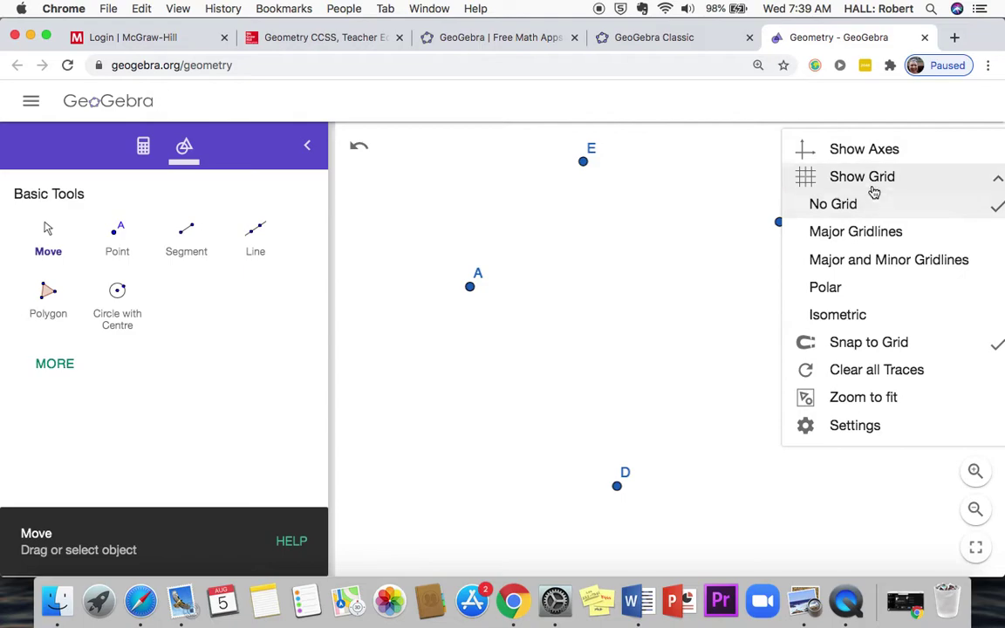
click(875, 232)
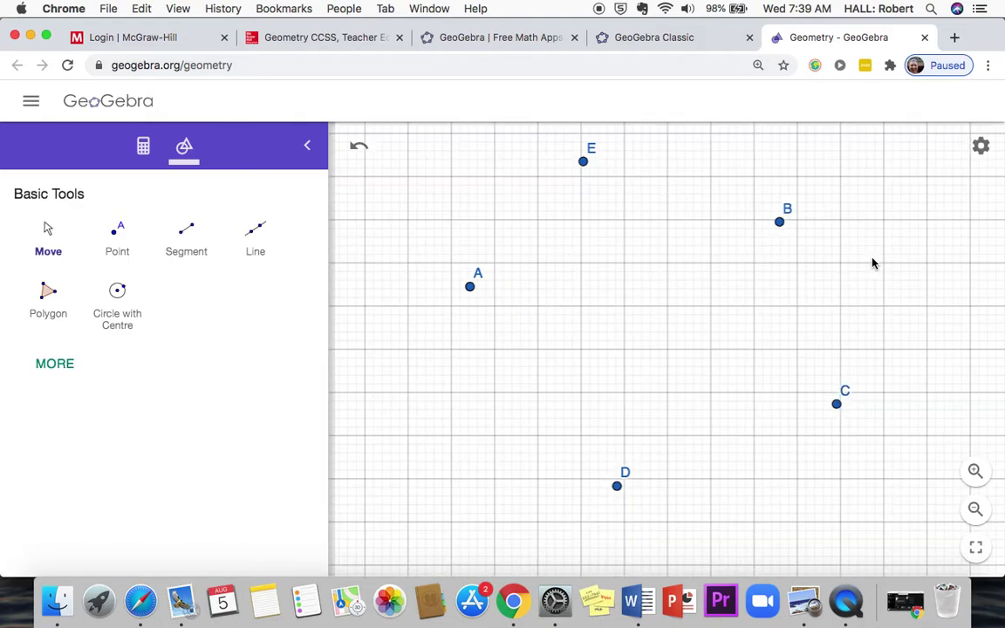
click(980, 146)
click(876, 150)
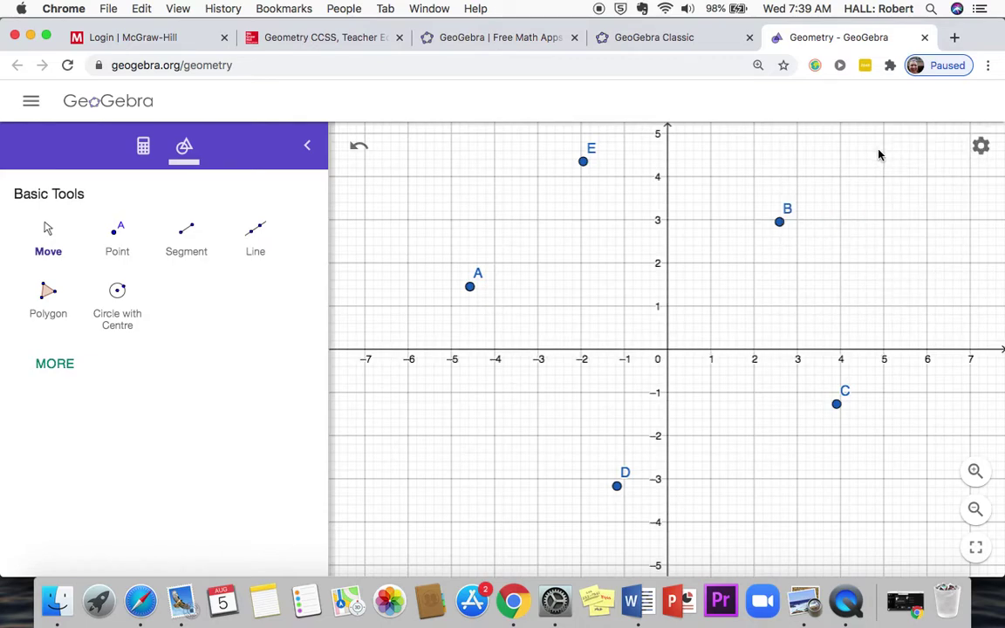
click(980, 146)
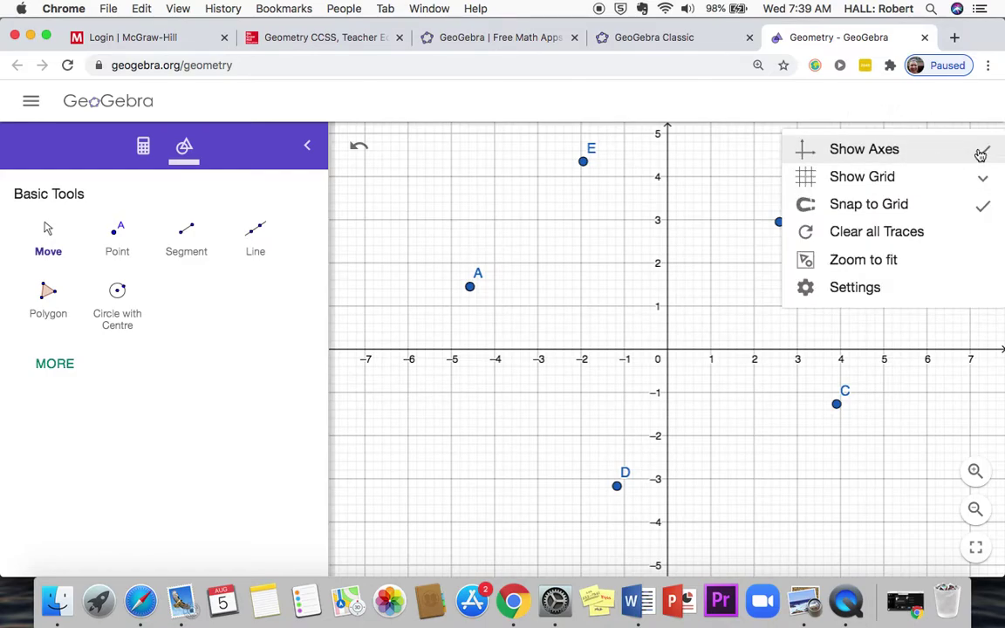
click(980, 150)
Switch the grid to major and minor gridlines, keeping the axes hidden
click(980, 149)
click(986, 182)
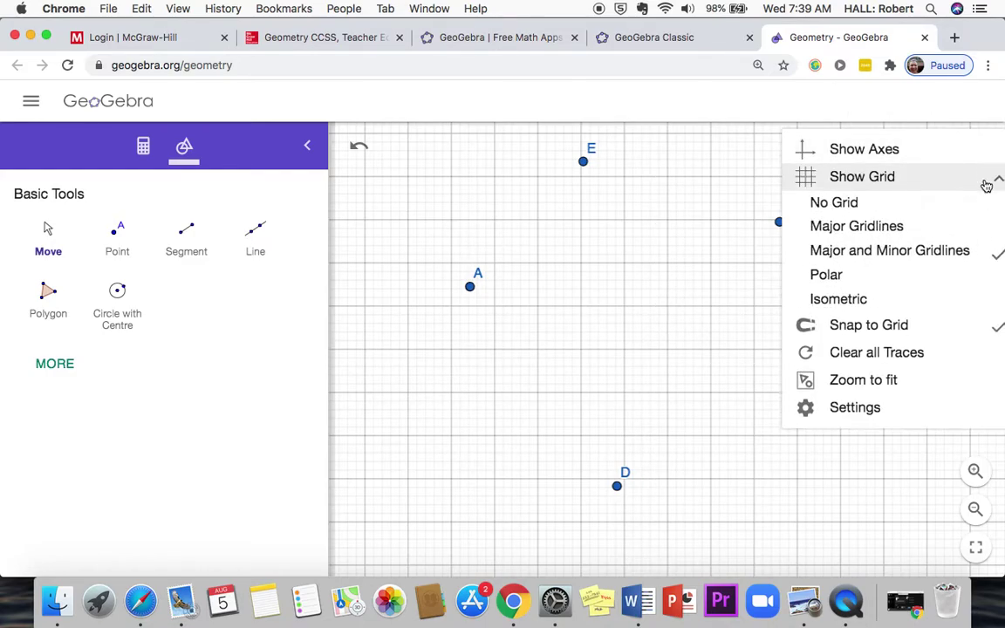
click(999, 264)
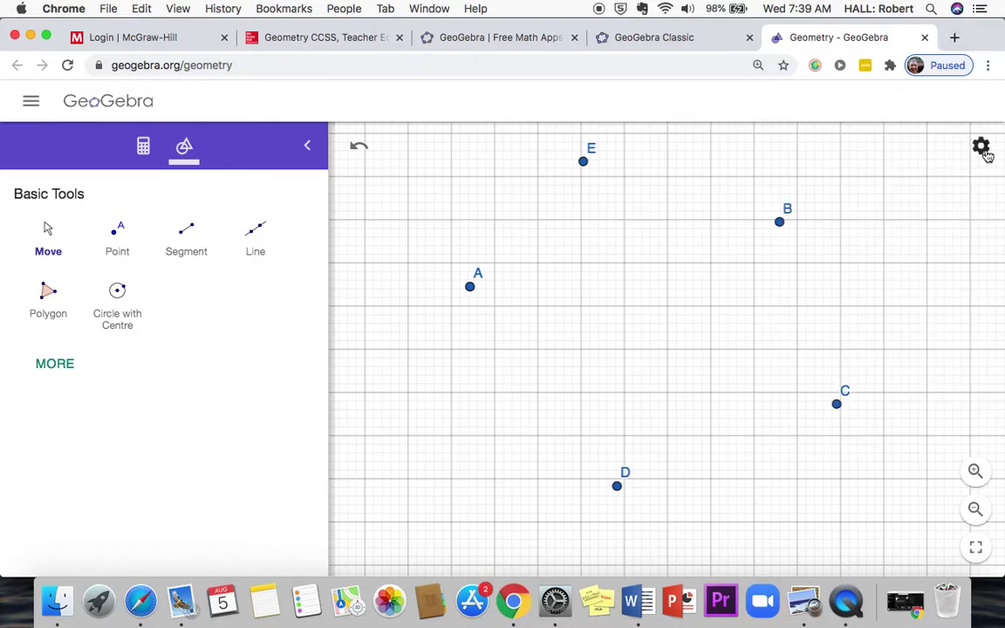
click(981, 146)
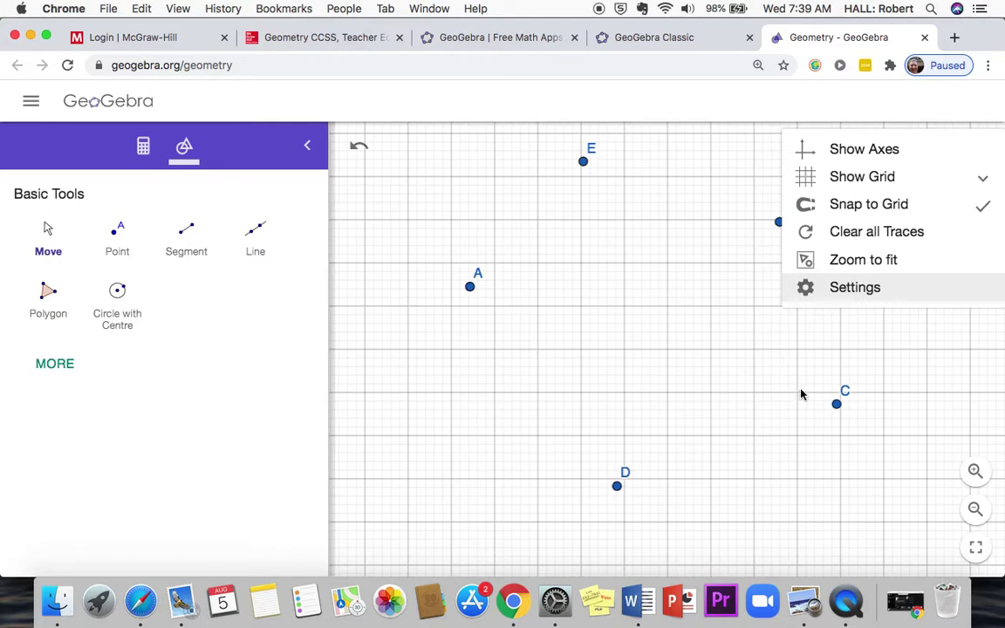
click(949, 374)
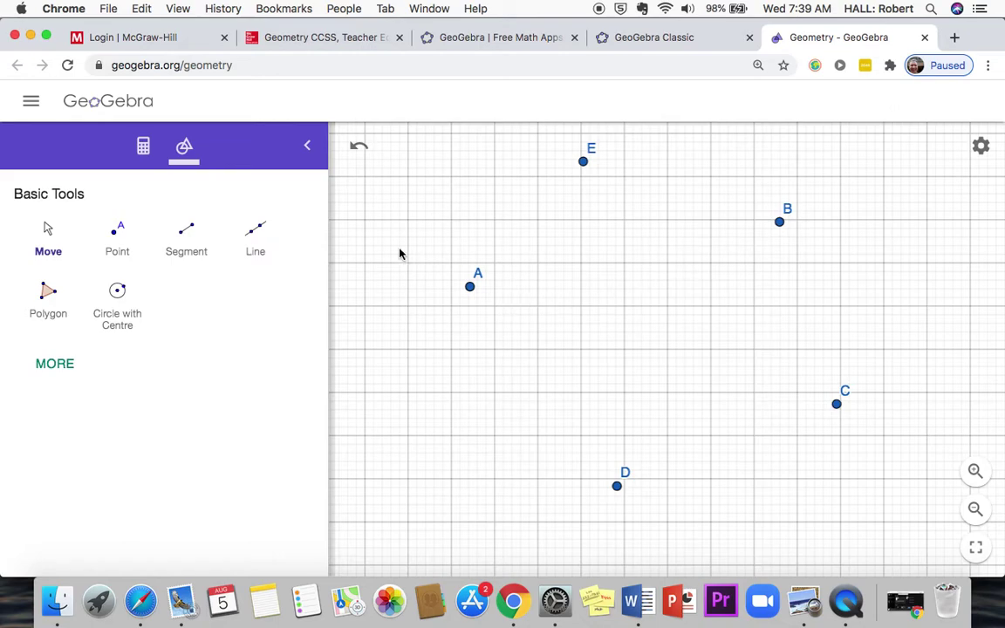
Draw a line through points A and B
click(253, 234)
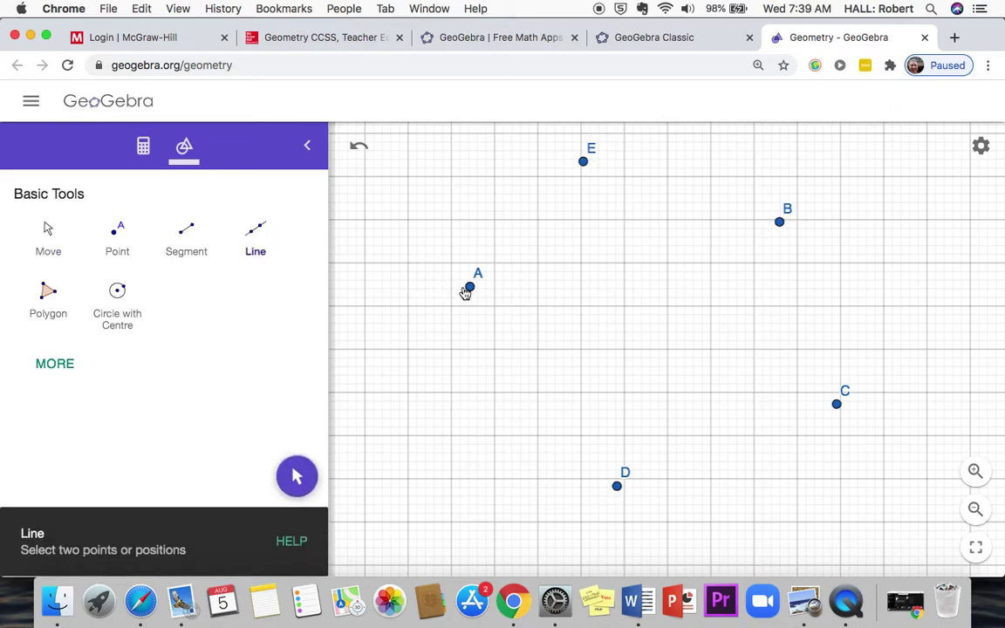
click(470, 289)
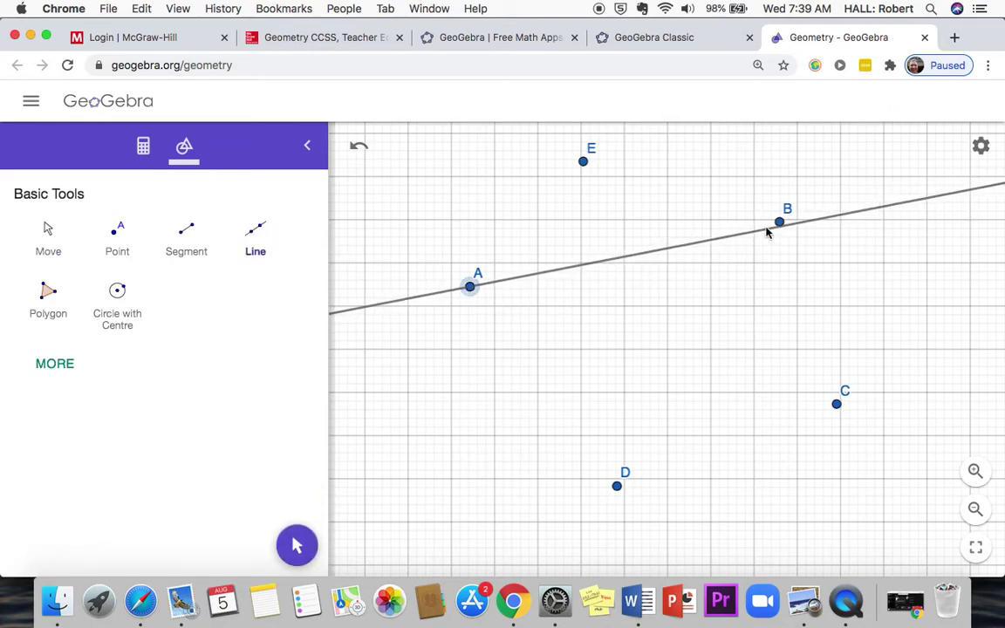
click(780, 225)
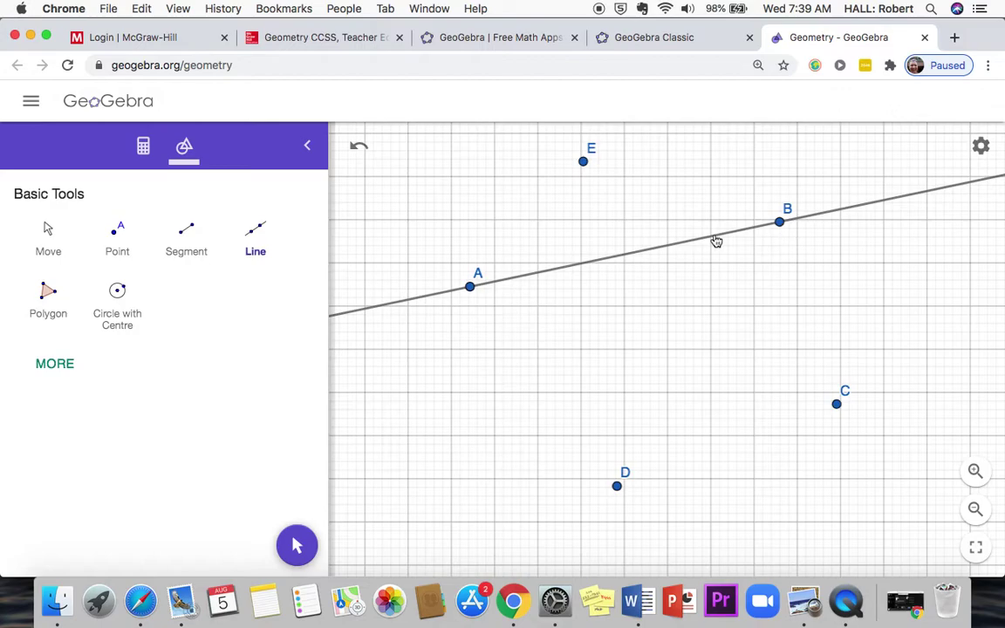
Draw segment DC joining point D to point C
click(189, 234)
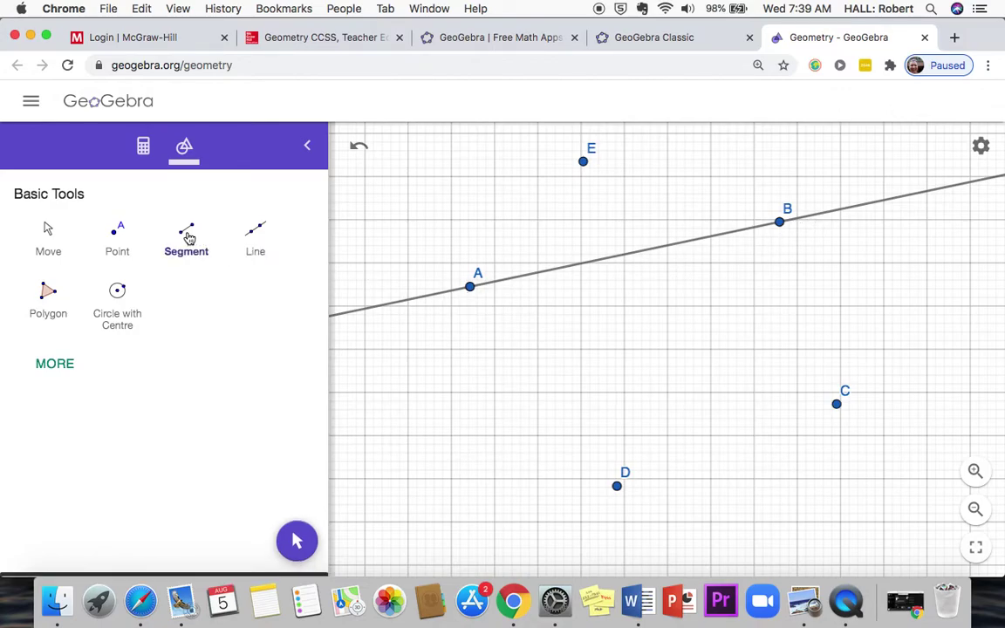
click(618, 487)
click(835, 405)
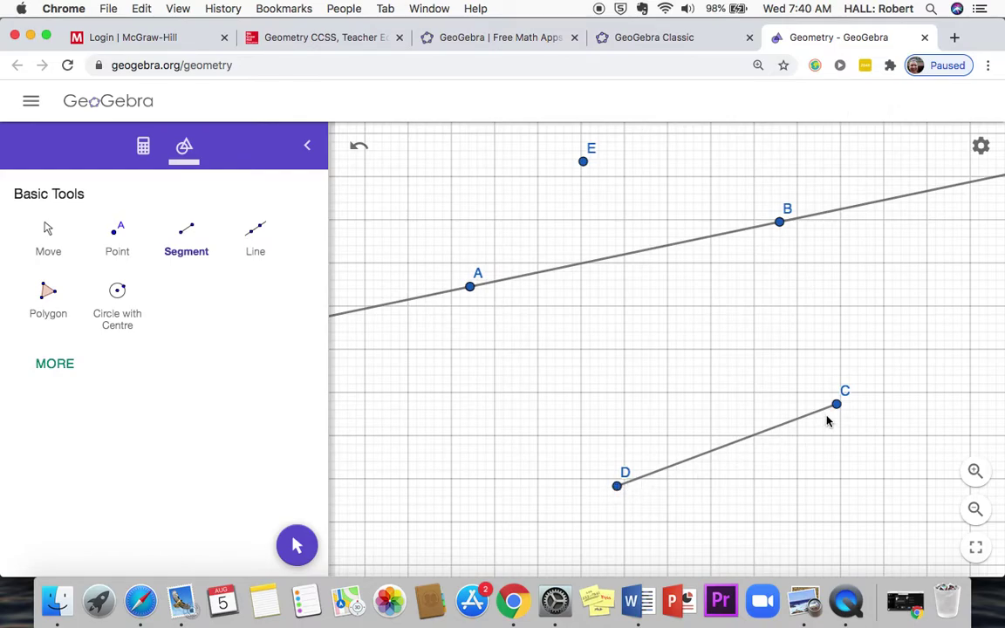
click(62, 366)
scroll(61, 368, down, 2)
scroll(63, 362, down, 10)
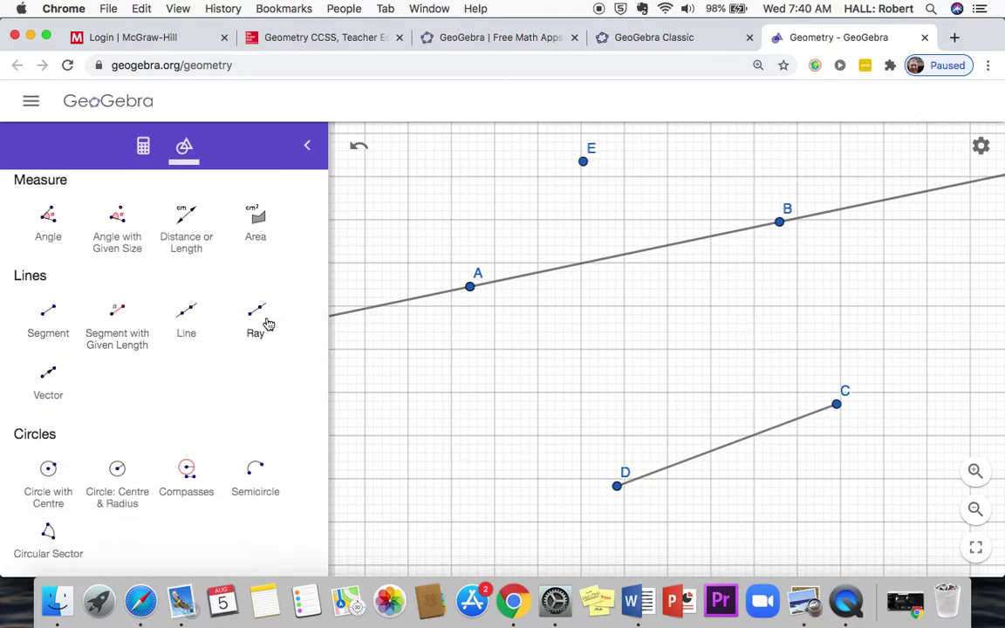
click(258, 315)
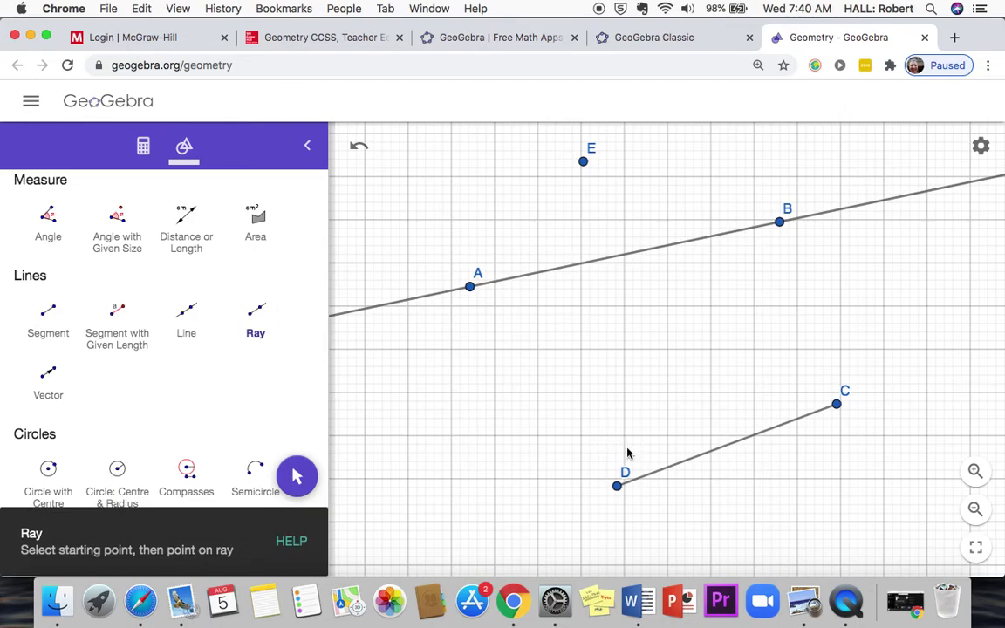
click(617, 488)
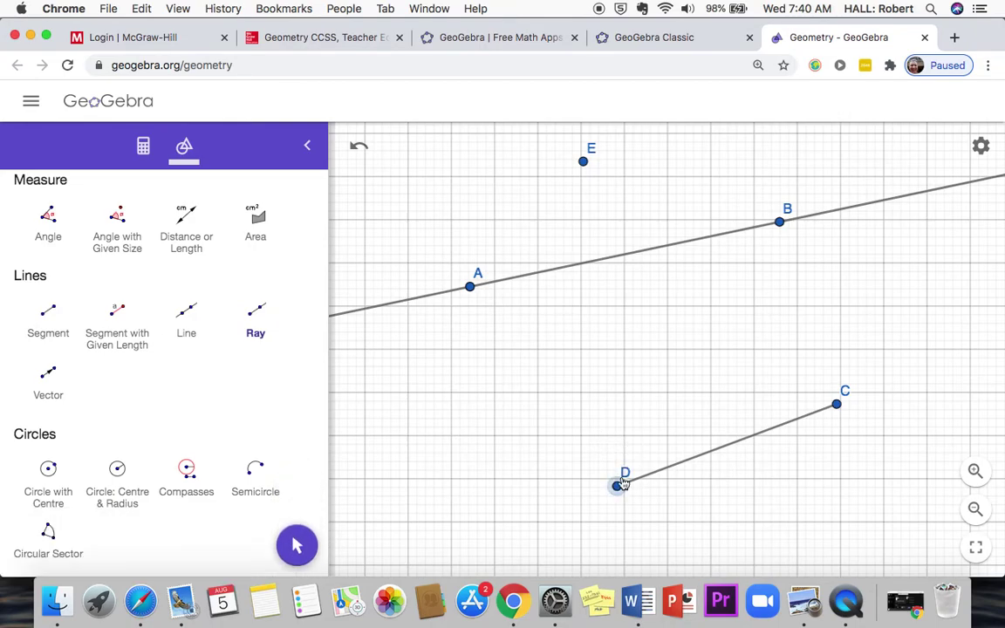
click(582, 161)
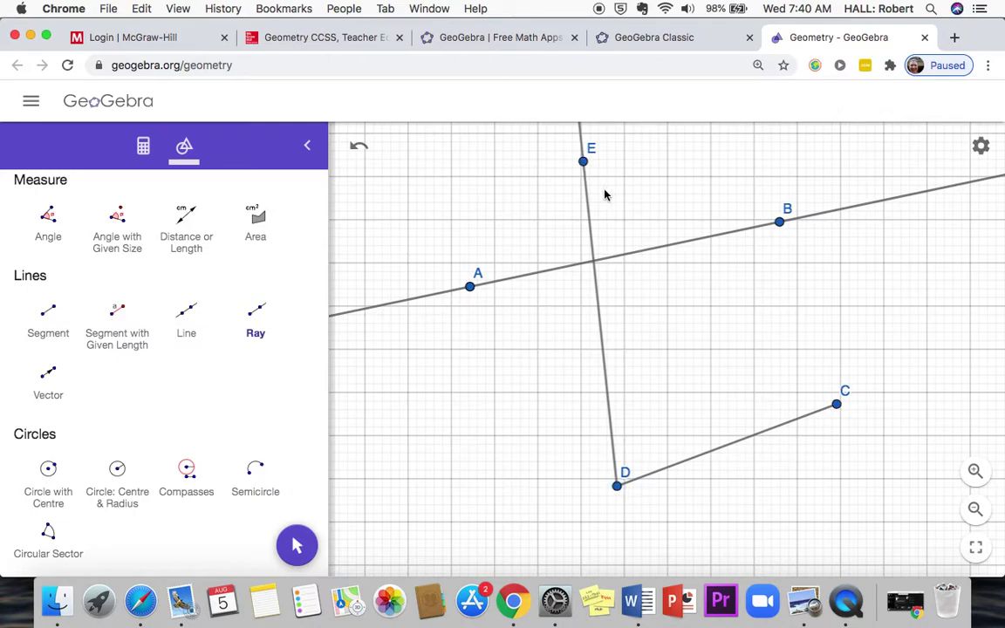
click(975, 509)
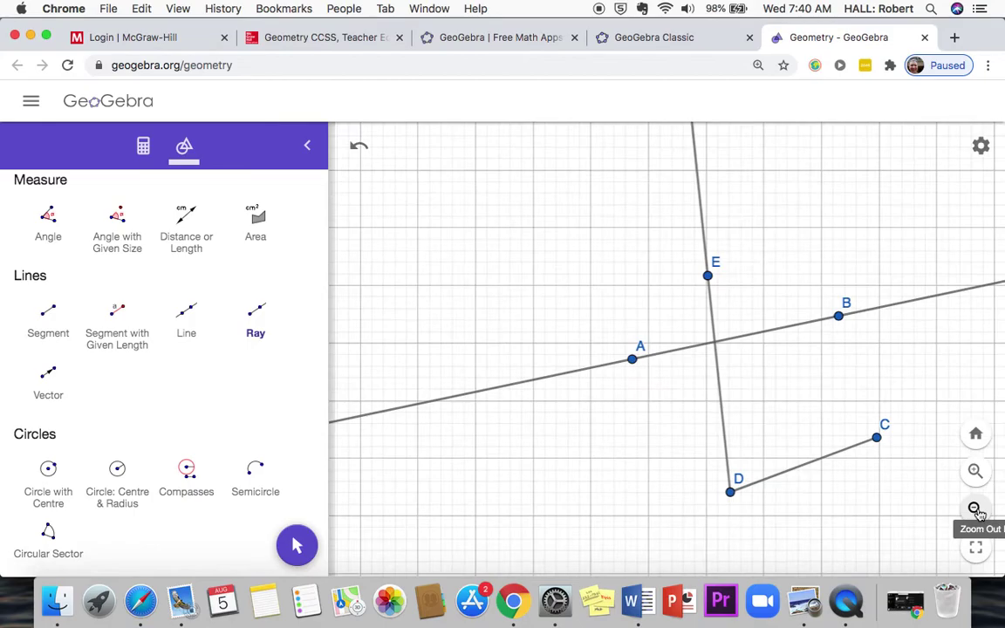
click(976, 510)
click(975, 509)
click(975, 509)
click(975, 509)
click(976, 509)
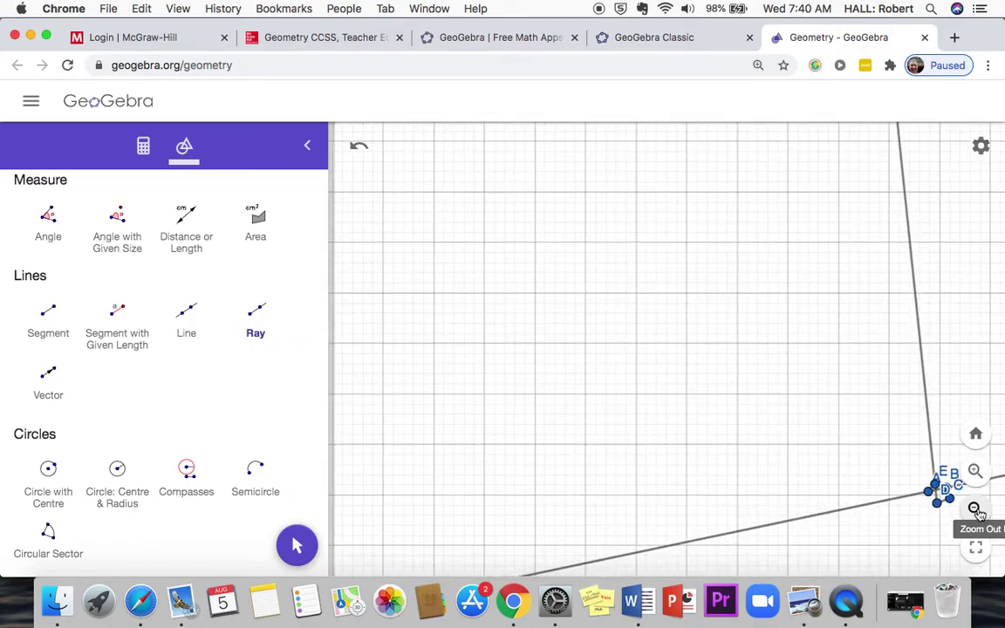
click(975, 471)
click(975, 471)
click(976, 471)
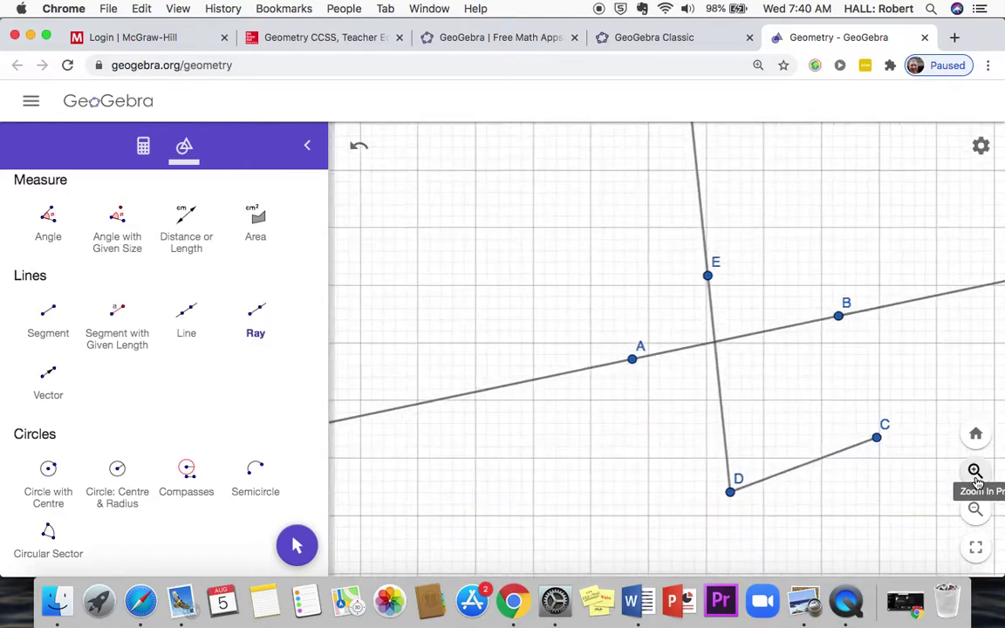
click(975, 471)
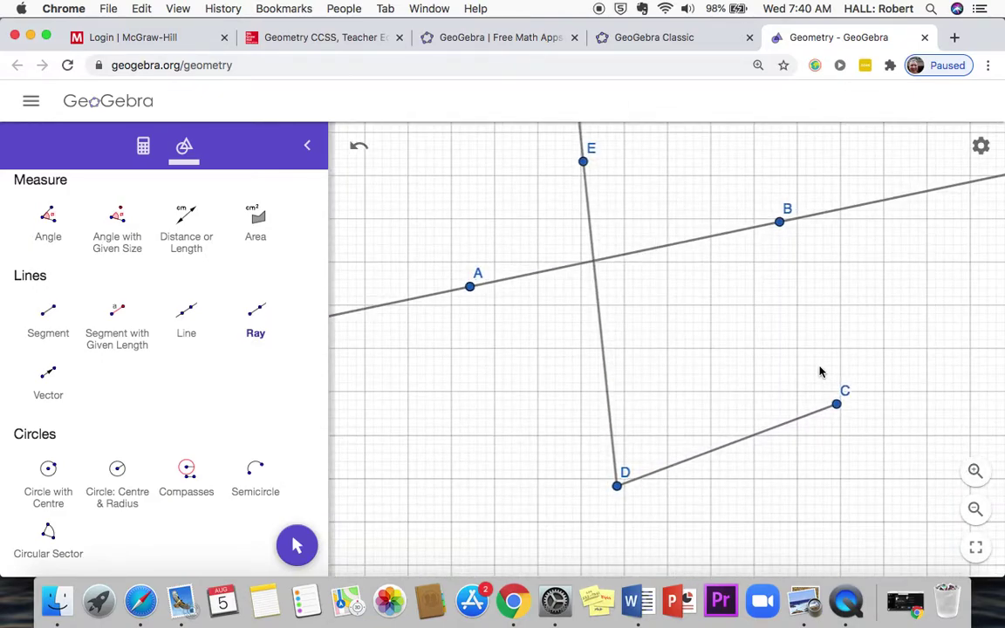
Drag points E, A and B to new positions so line AB slopes more steeply
scroll(179, 288, up, 10)
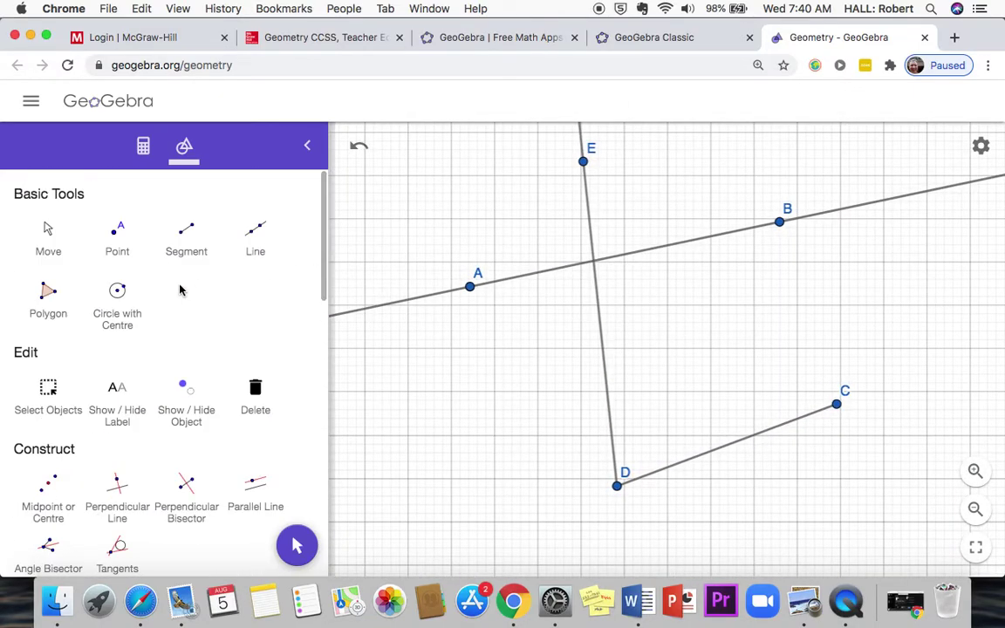
click(49, 236)
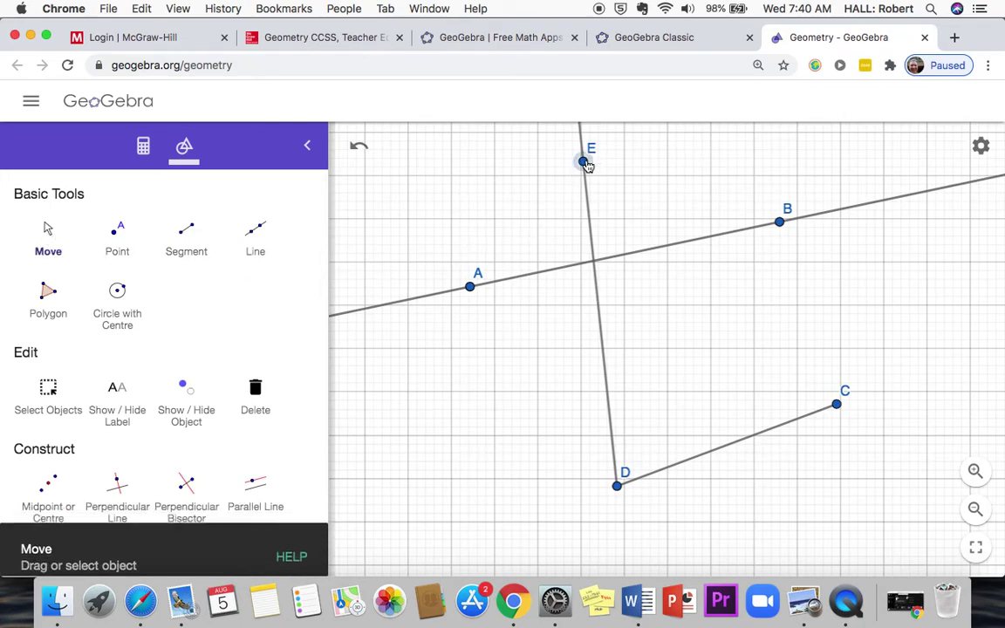
drag(583, 162, 650, 159)
drag(471, 287, 469, 371)
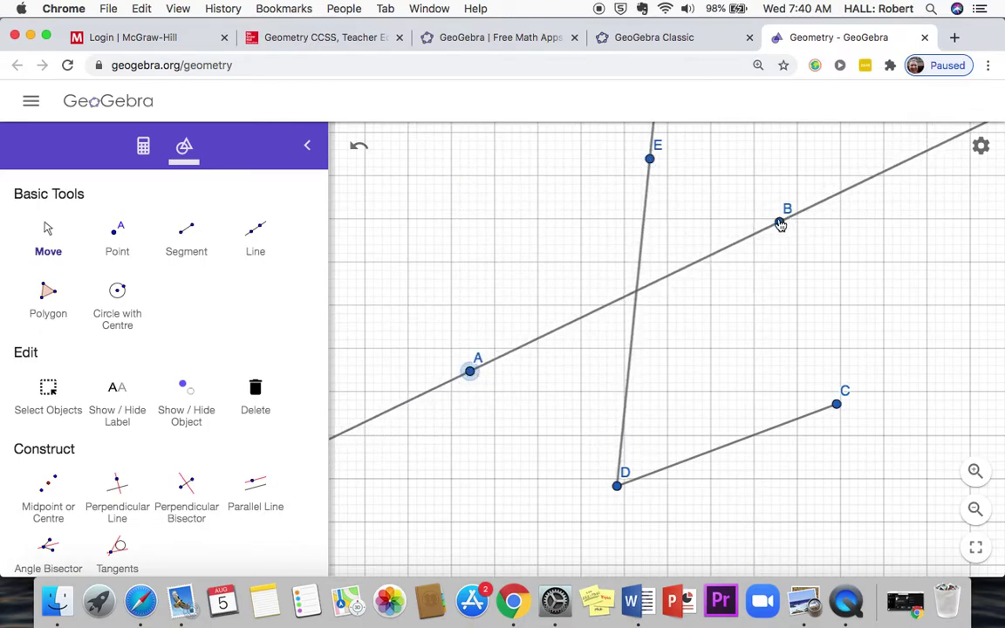
drag(780, 223, 831, 242)
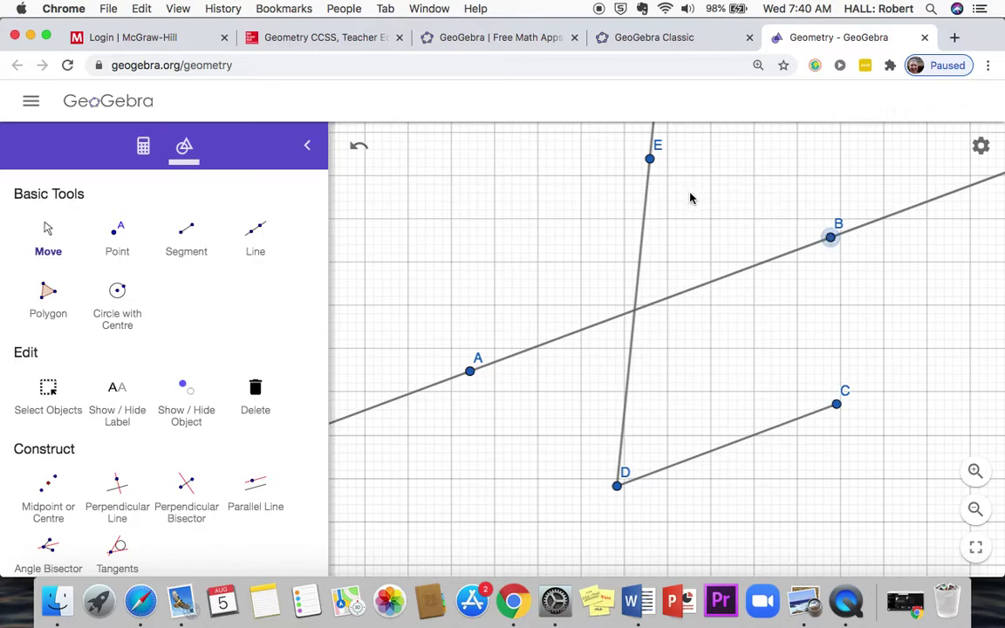
Place point F at the intersection of lines AB and DE
scroll(175, 526, down, 5)
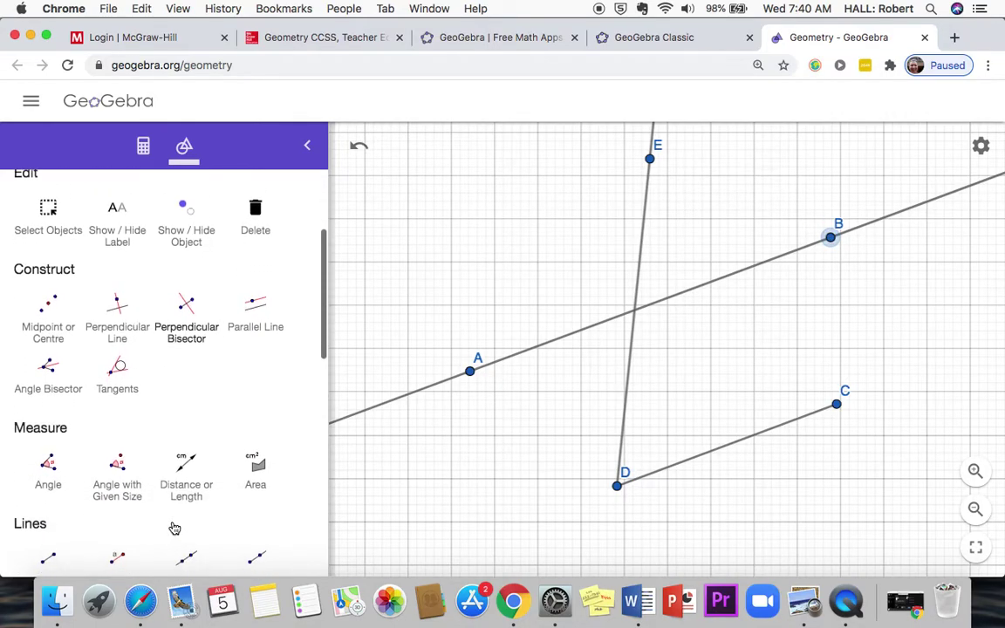
scroll(174, 528, down, 5)
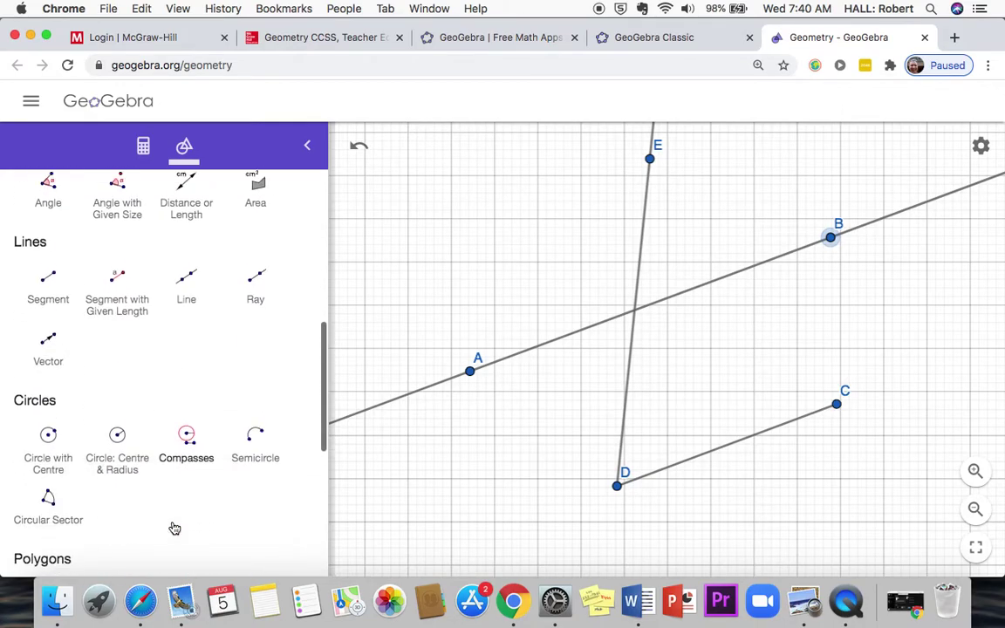
scroll(174, 528, down, 6)
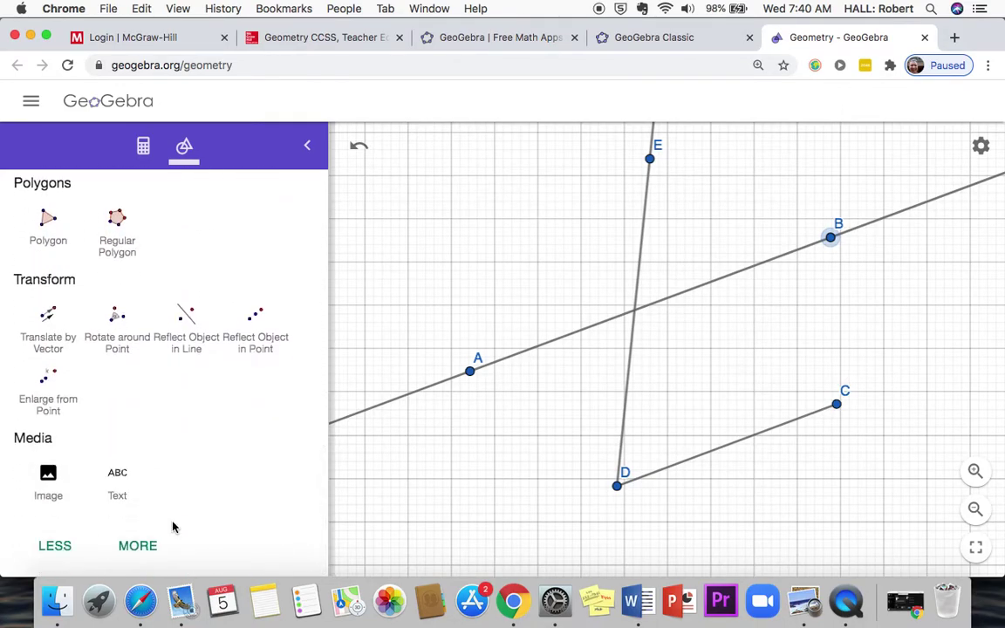
scroll(172, 526, up, 15)
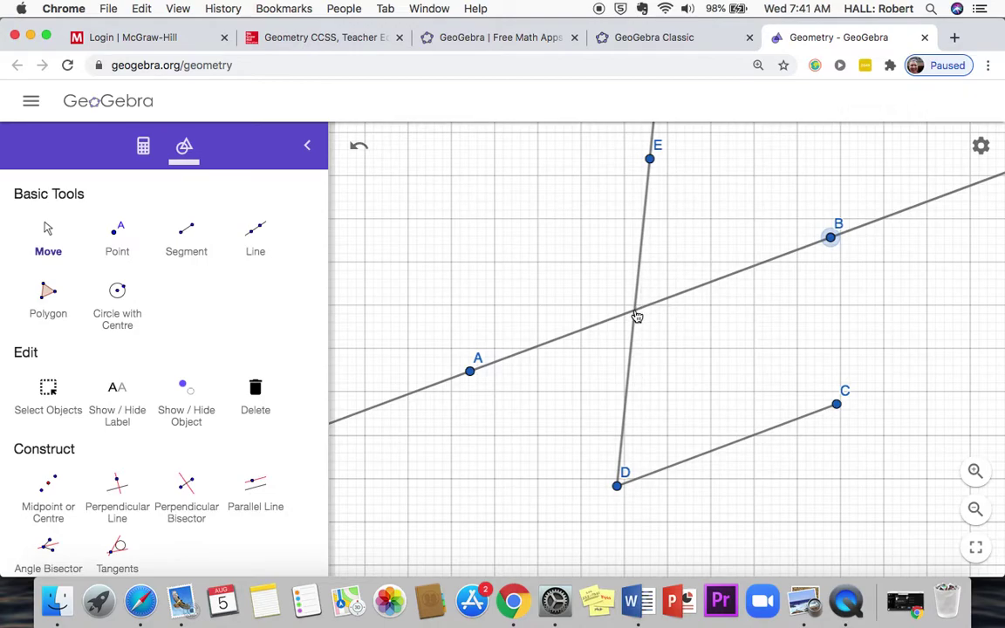
scroll(207, 336, down, 5)
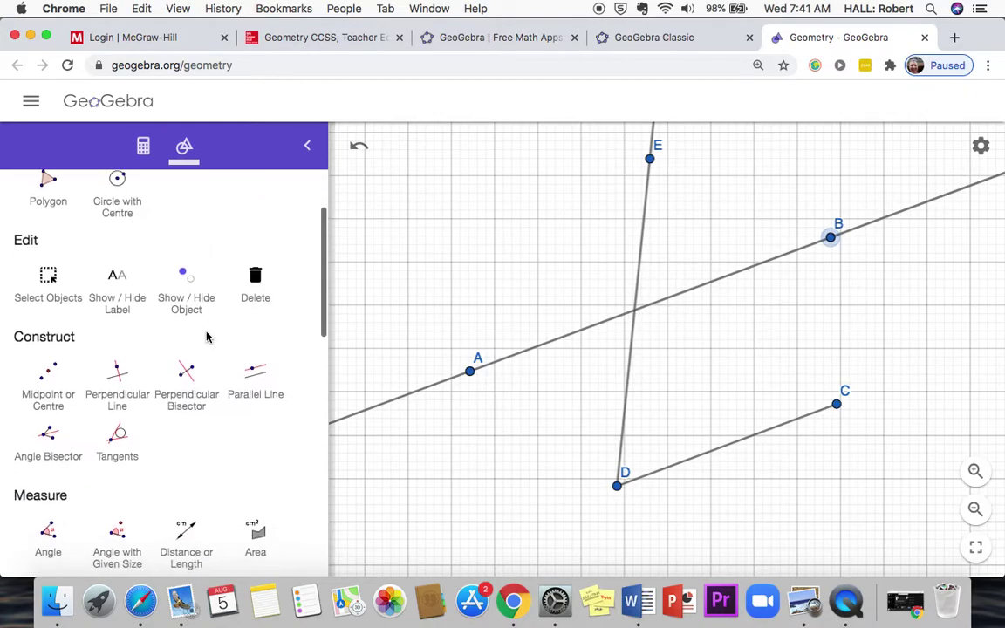
scroll(207, 332, down, 1)
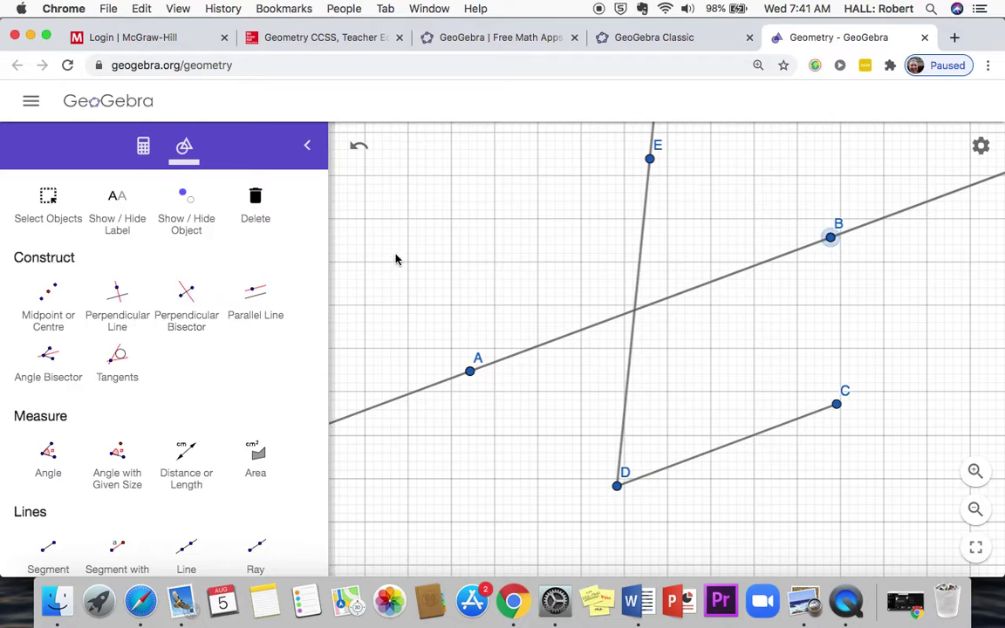
scroll(230, 266, up, 6)
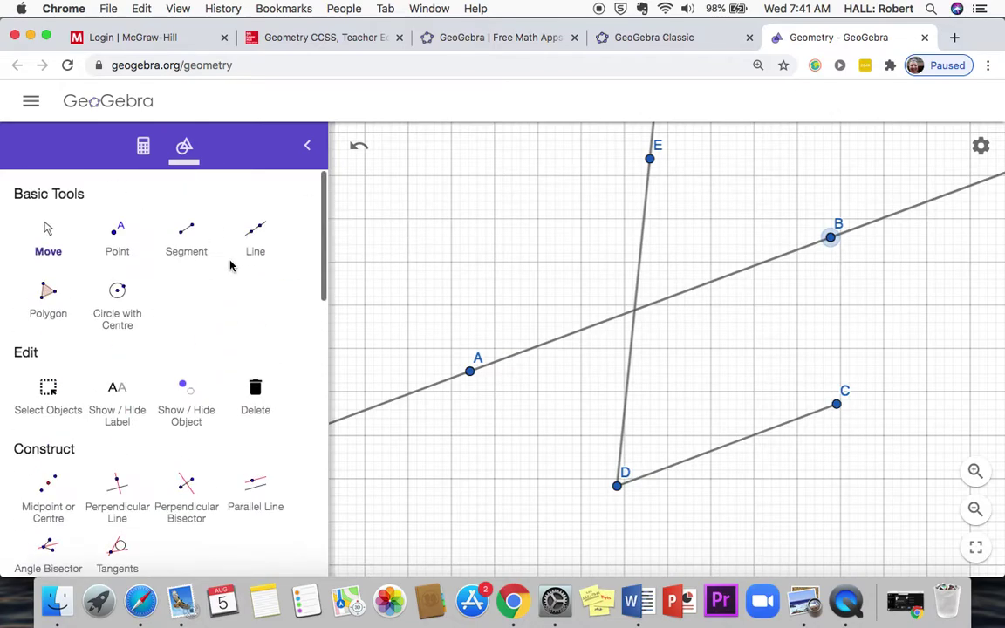
click(118, 229)
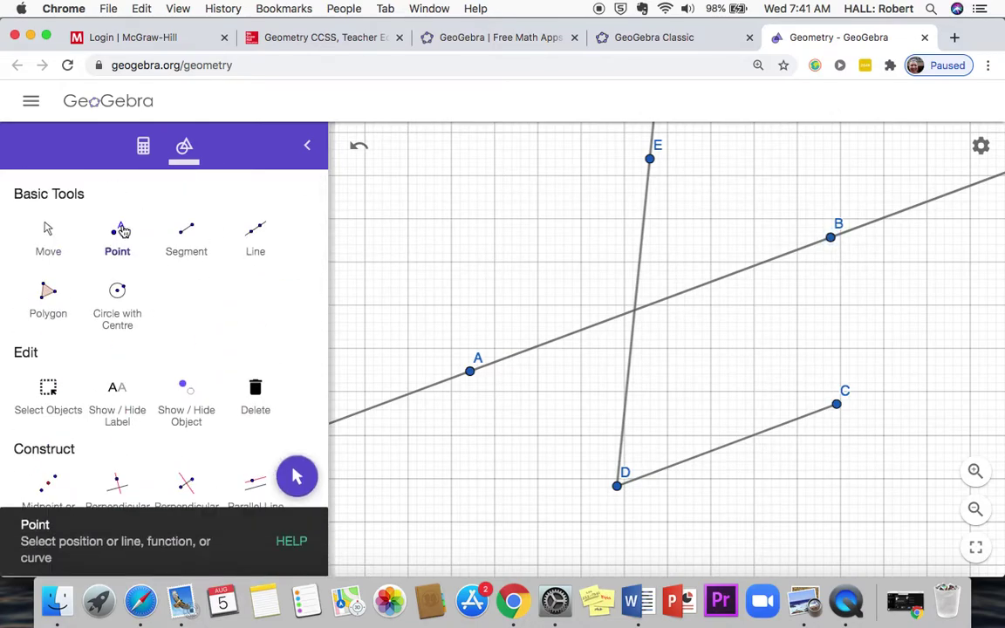
click(637, 313)
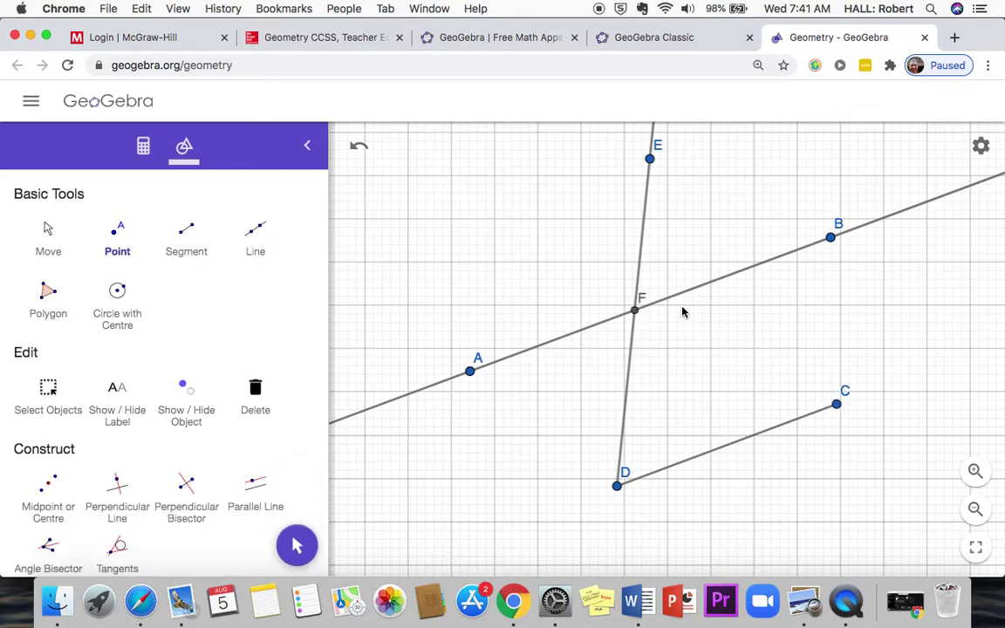
click(47, 232)
Drag E to check that F follows, and move B further along line AB
drag(652, 162, 640, 190)
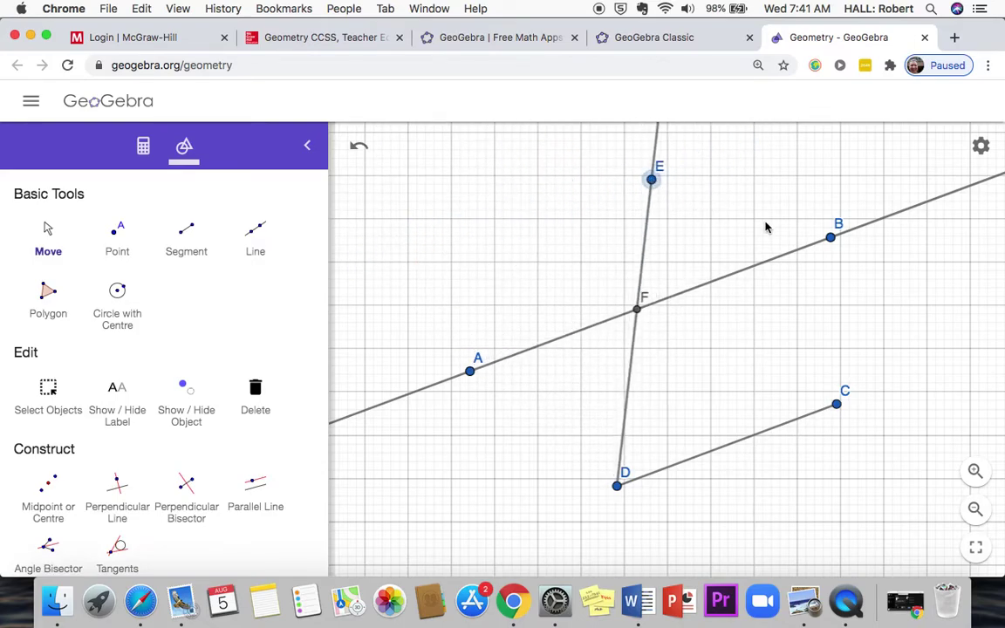
drag(830, 237, 871, 253)
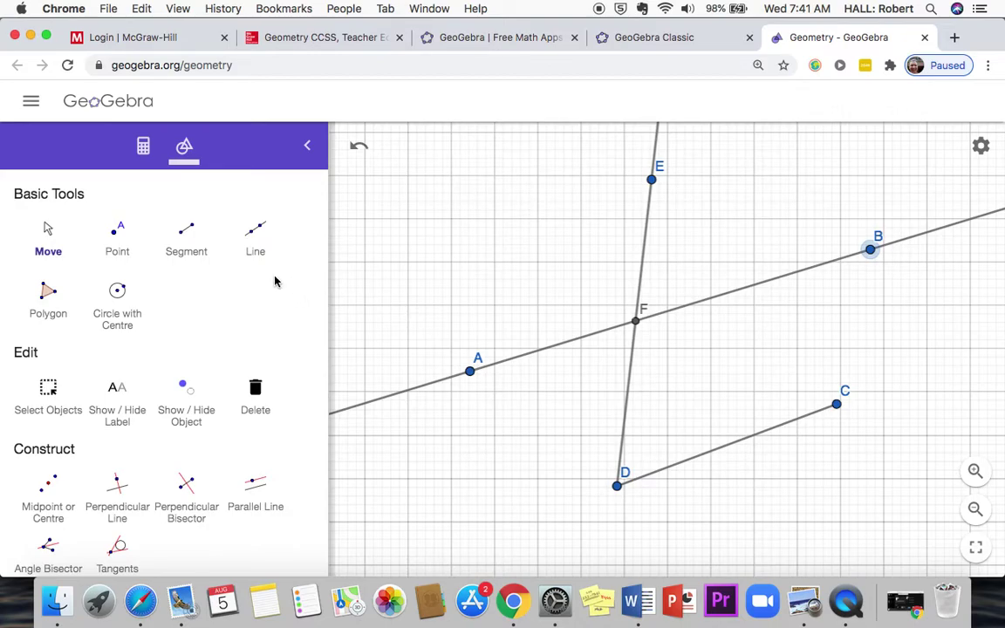
scroll(255, 354, down, 3)
Measure the distance from A to B, labelled AB = 9.7
scroll(256, 354, down, 10)
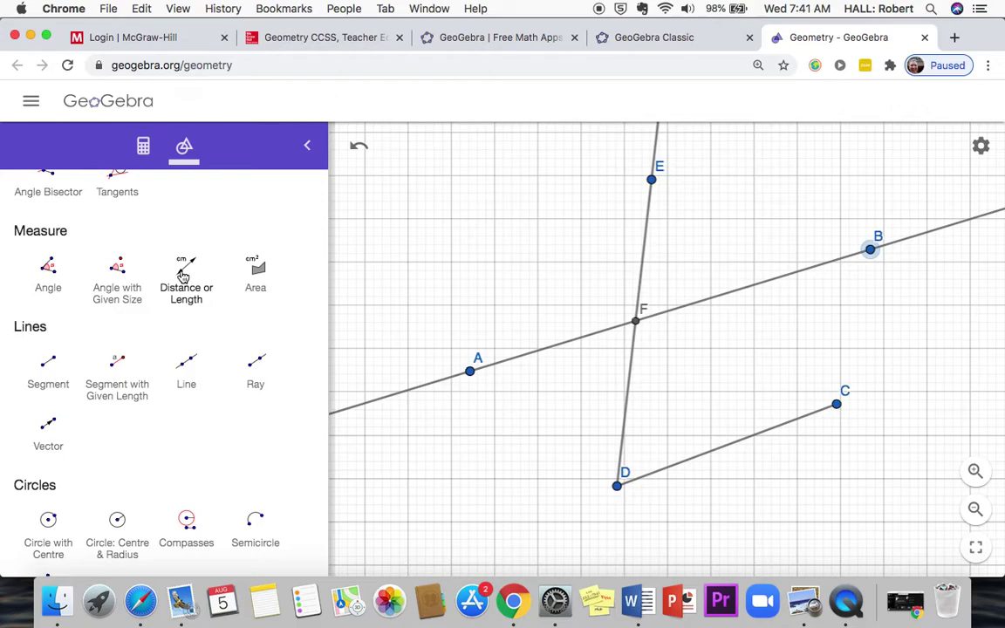
click(186, 281)
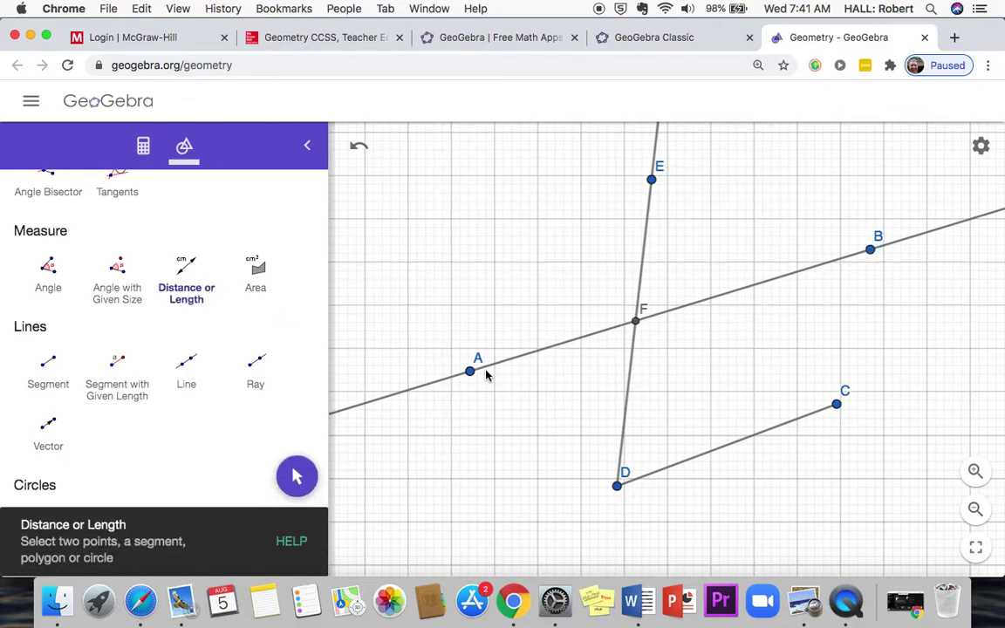
click(870, 249)
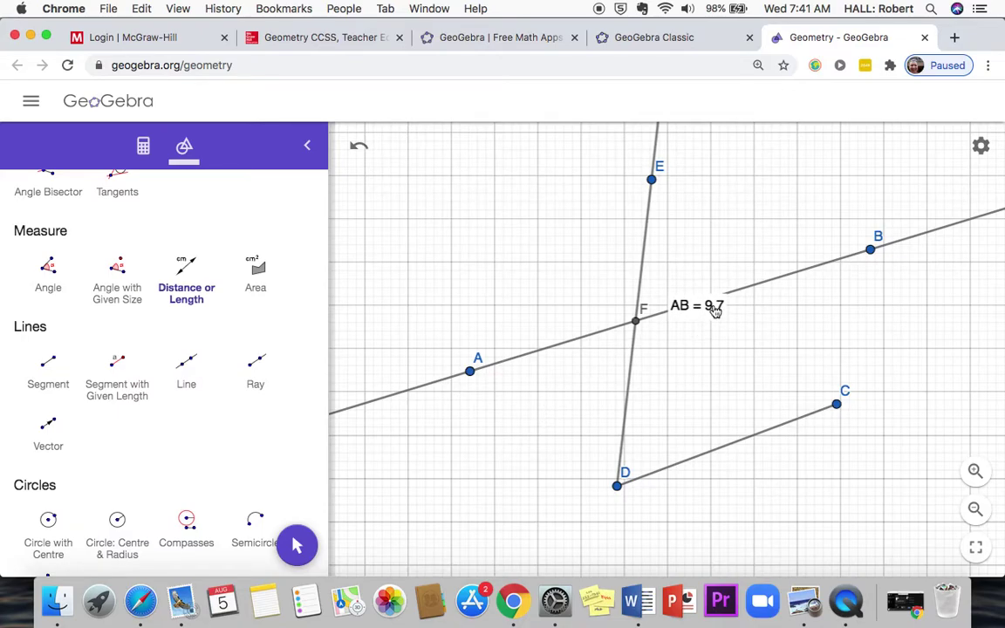
click(981, 148)
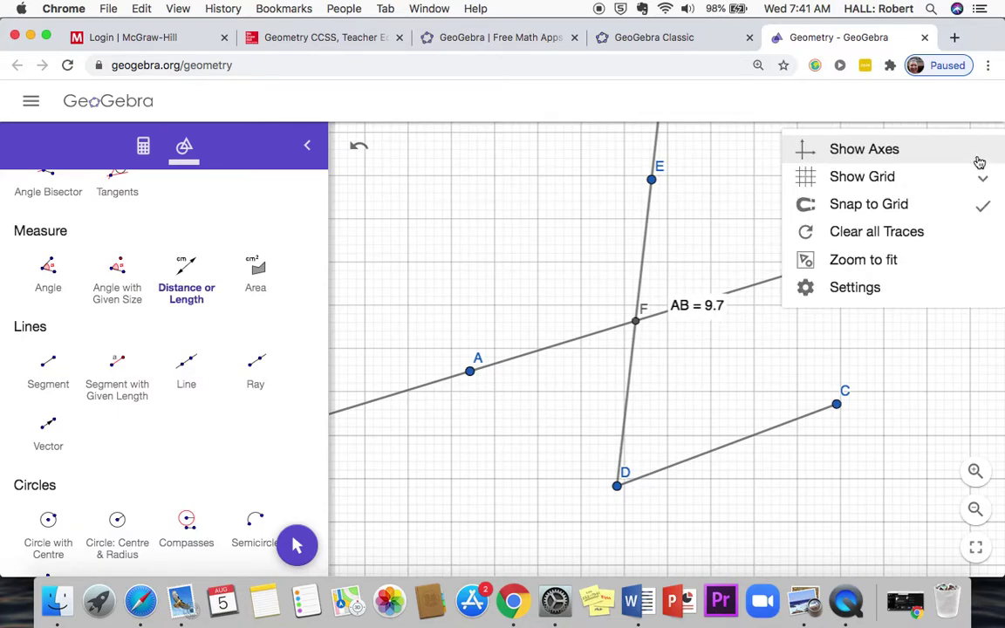
click(861, 292)
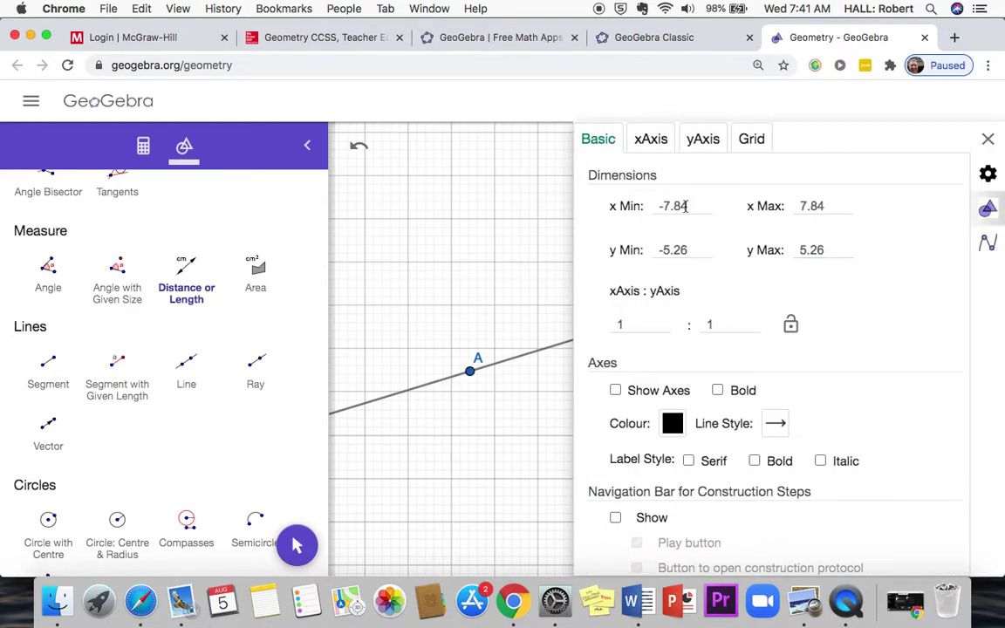
scroll(698, 297, down, 5)
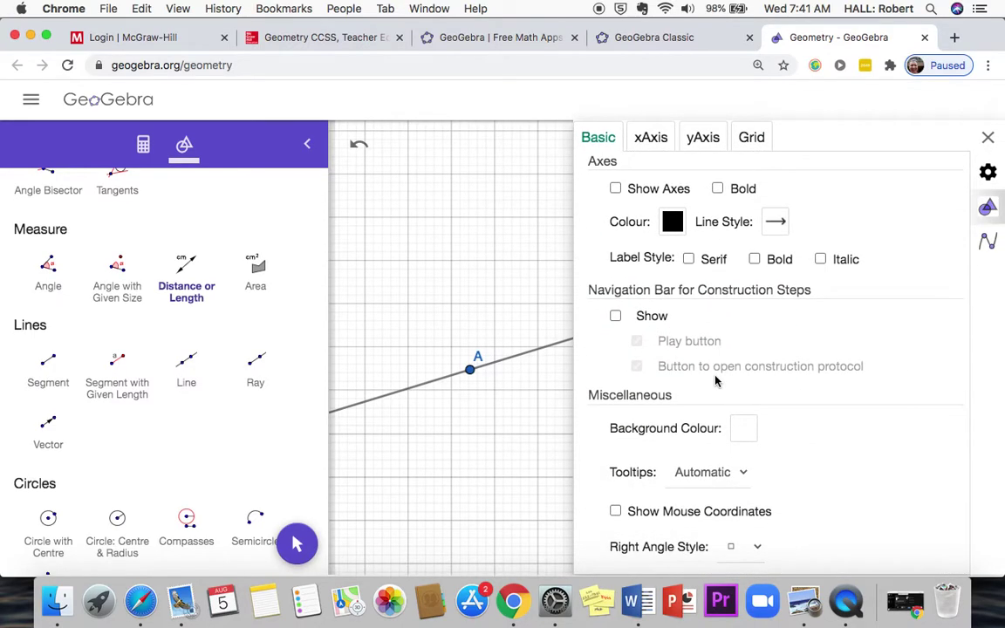
click(987, 138)
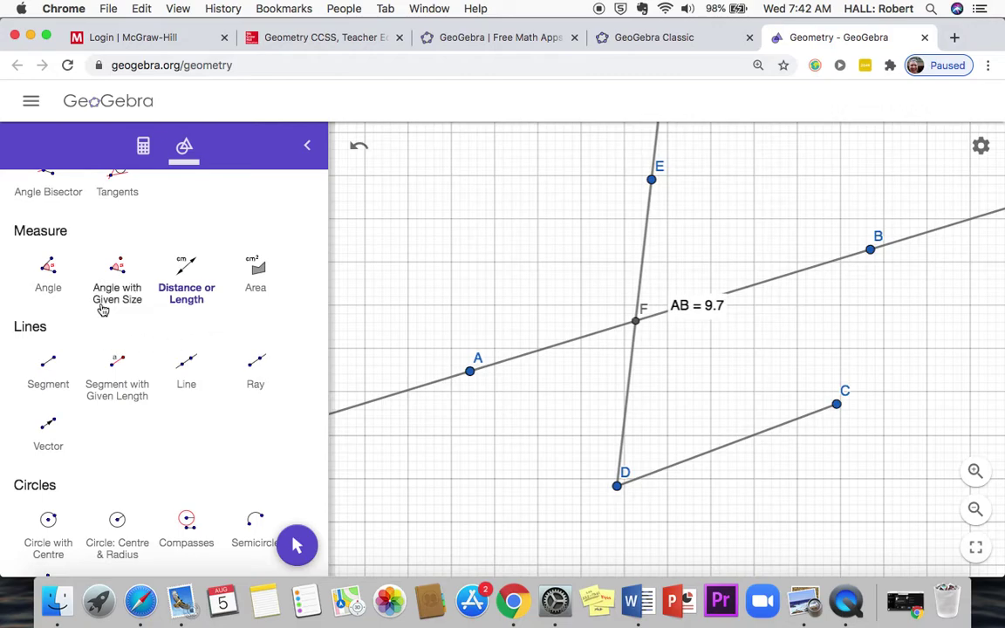
Measure angle CDE with its vertex at D, from point C to point E
click(48, 273)
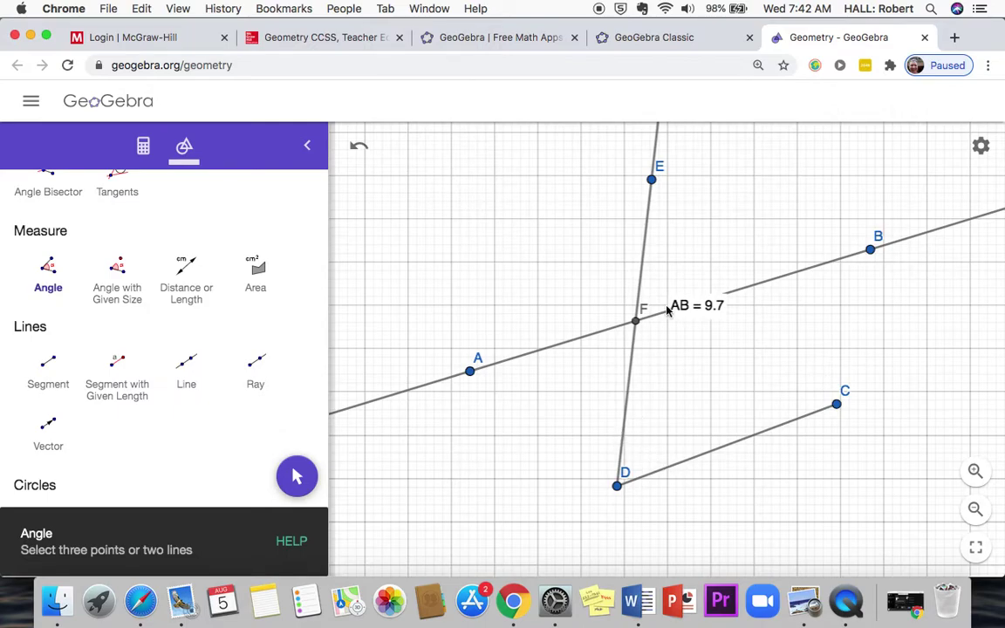
click(836, 403)
click(617, 485)
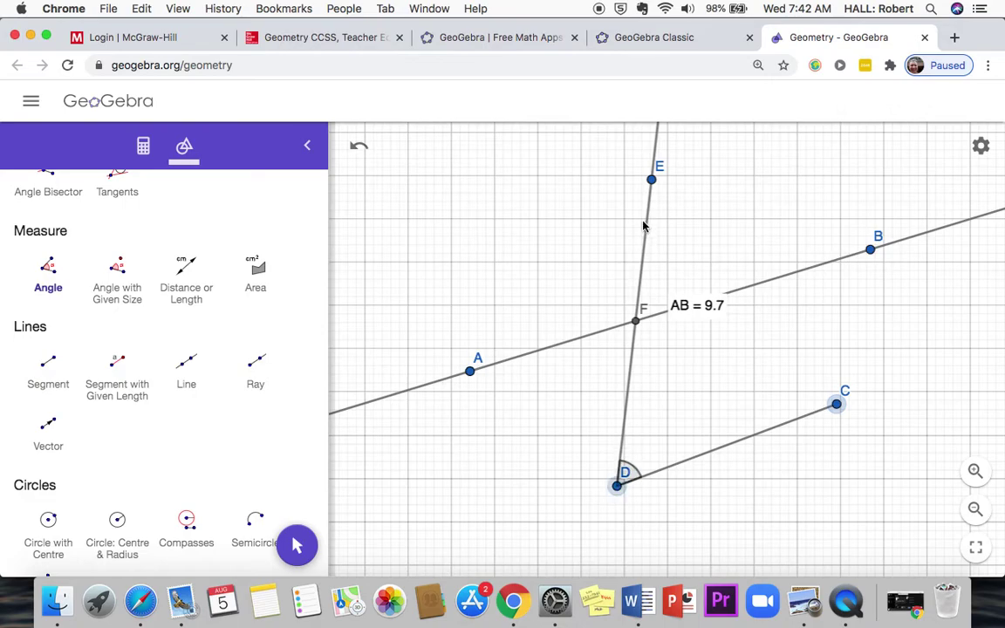
click(651, 178)
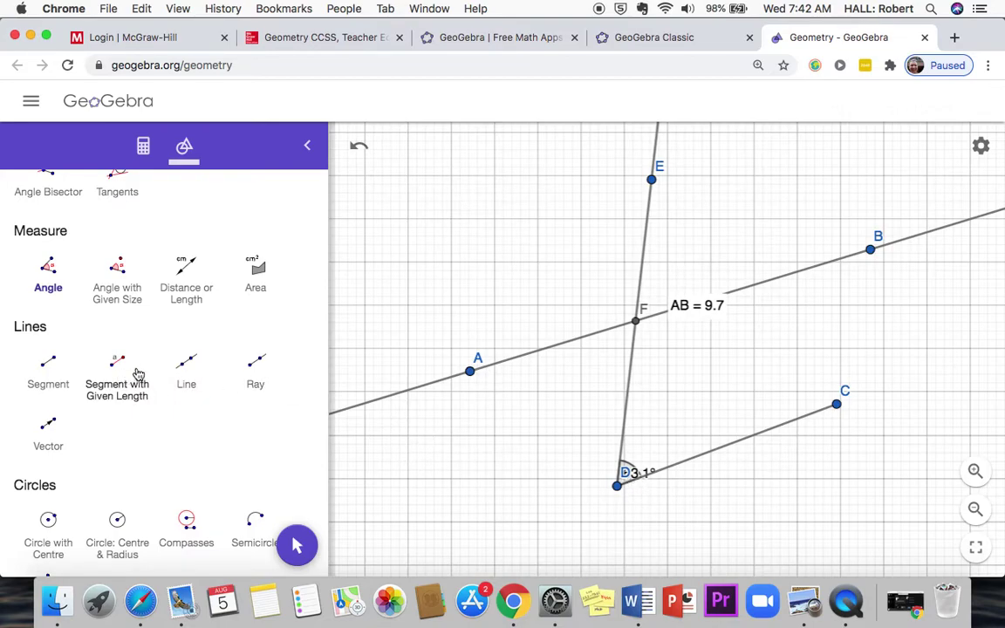
scroll(157, 377, up, 5)
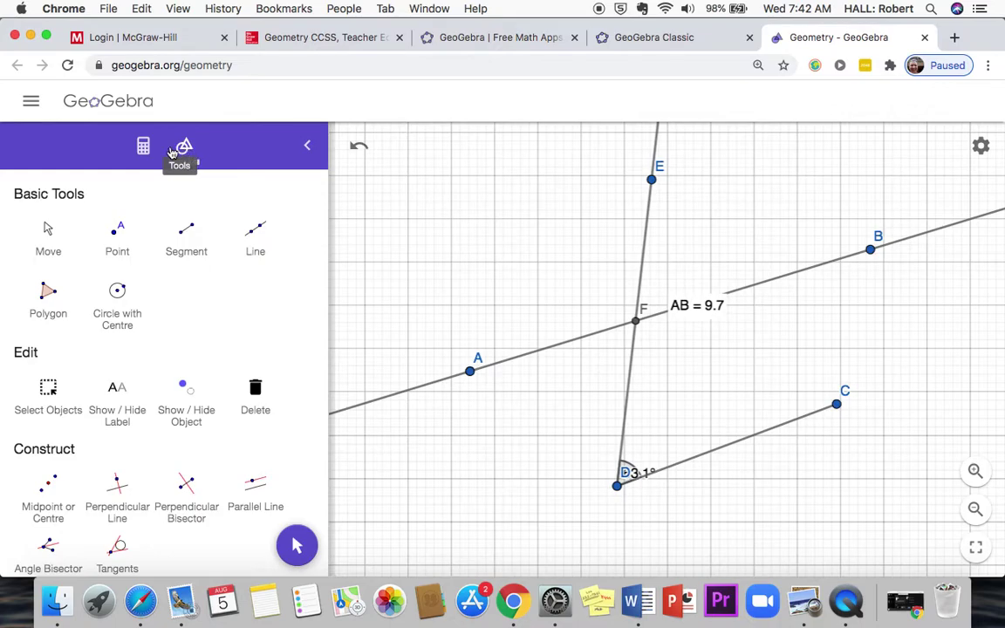
Show the Algebra list and toggle point A's visibility off and back on
click(144, 150)
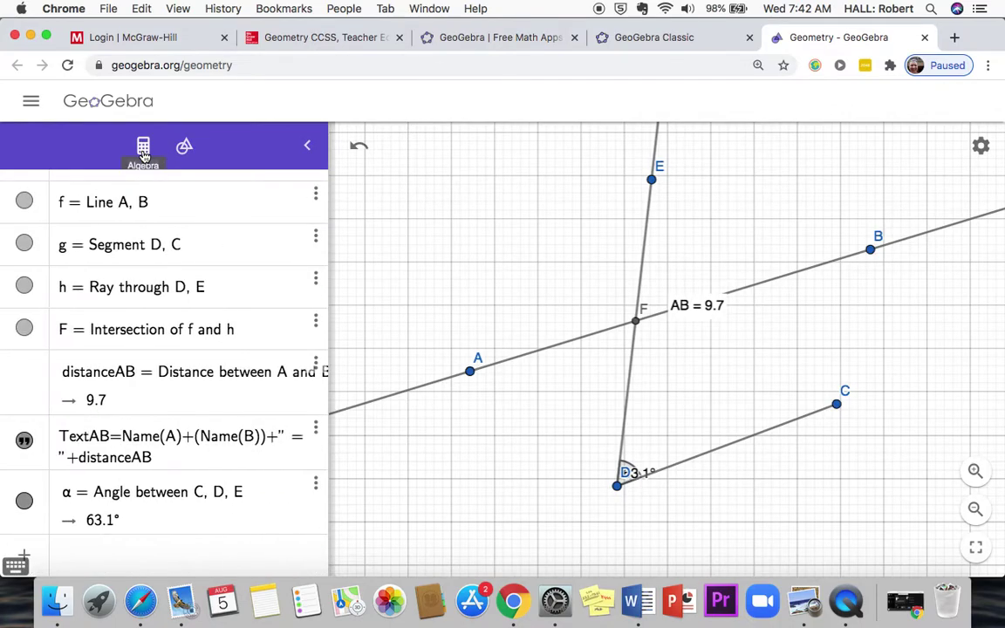
scroll(139, 259, up, 5)
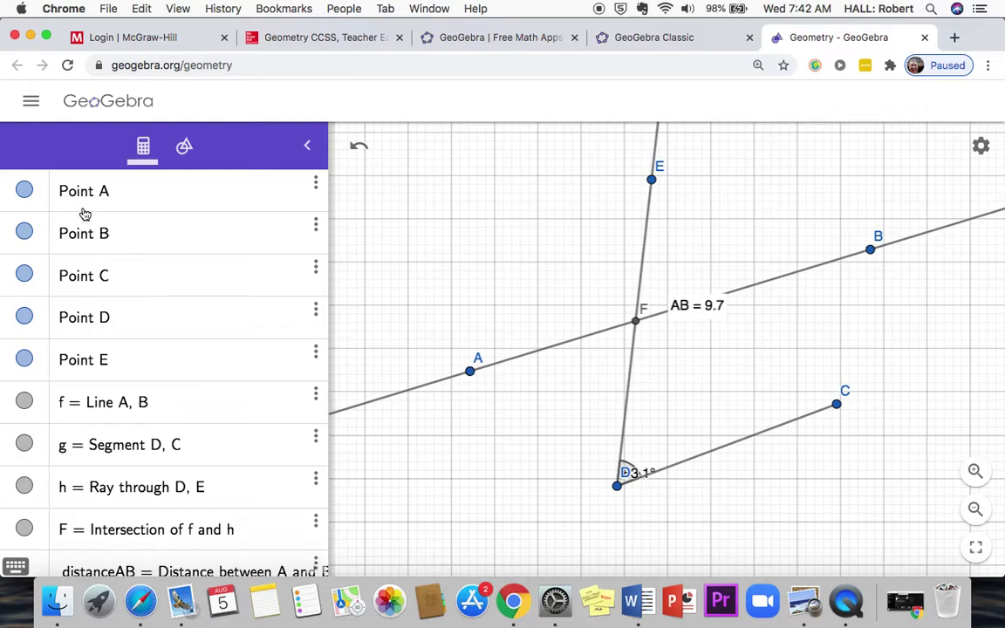
click(25, 191)
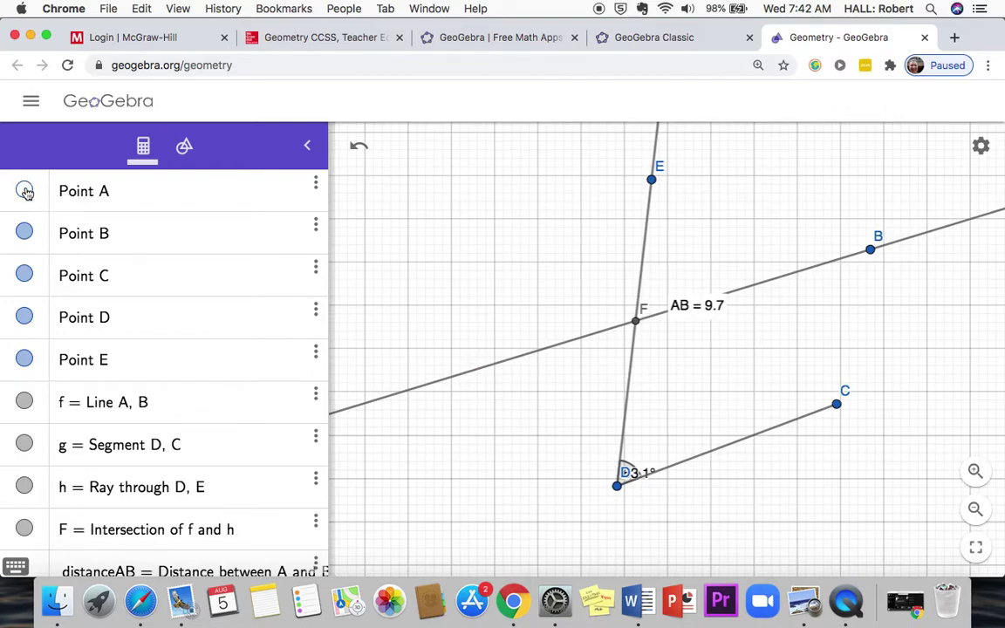
click(26, 192)
click(25, 191)
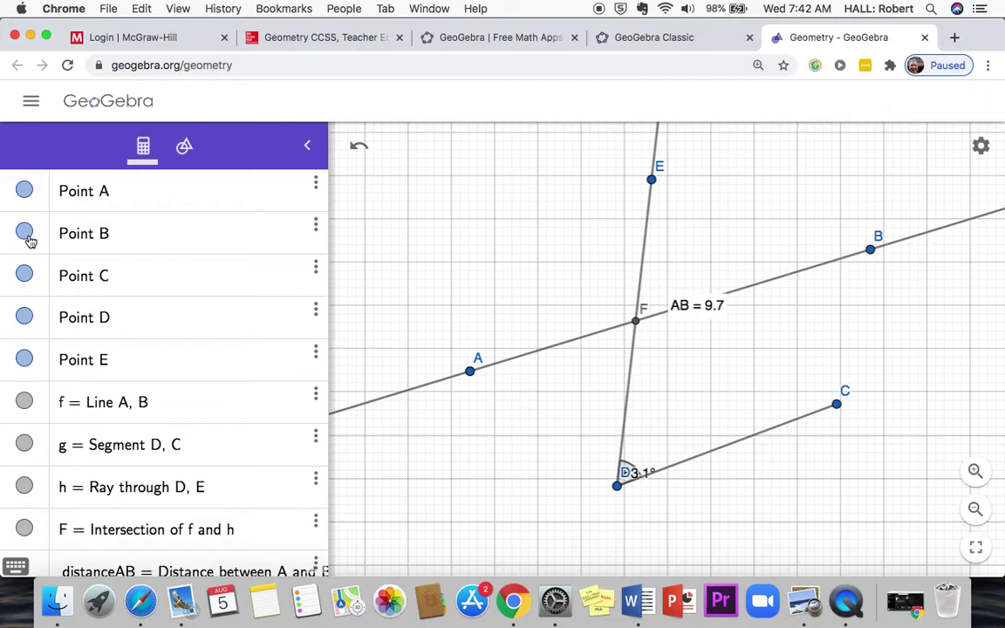
Hide line f and then make it visible again
scroll(29, 245, down, 5)
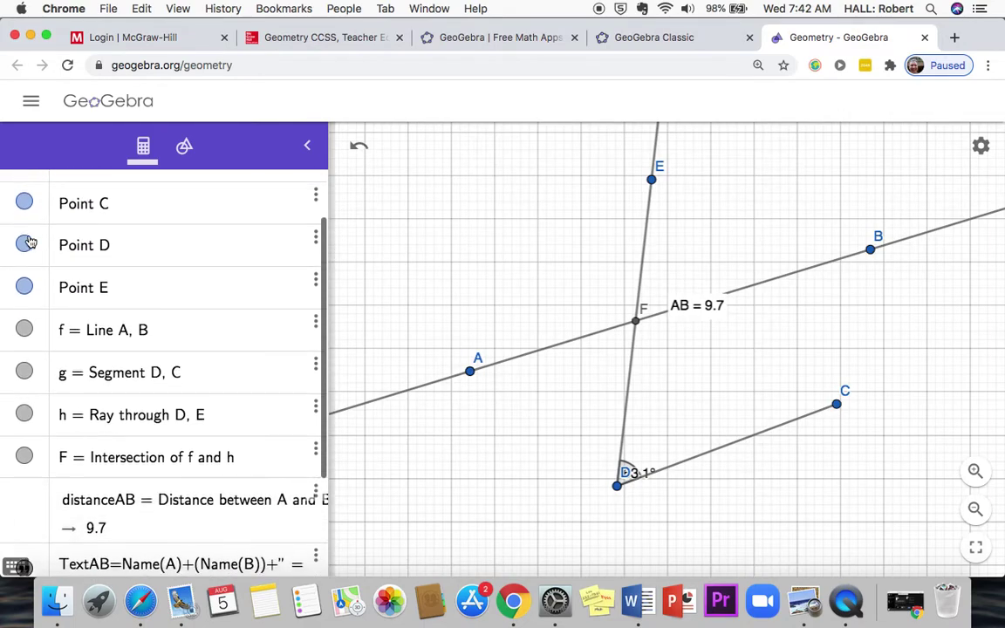
click(24, 262)
click(24, 263)
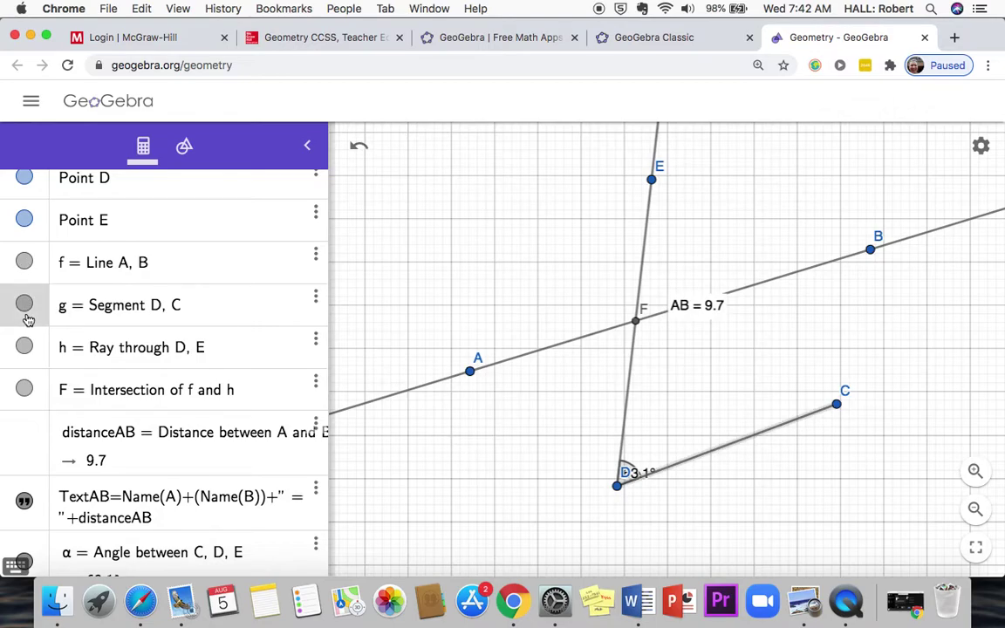
Colour segment DC (g) red in its settings
click(316, 296)
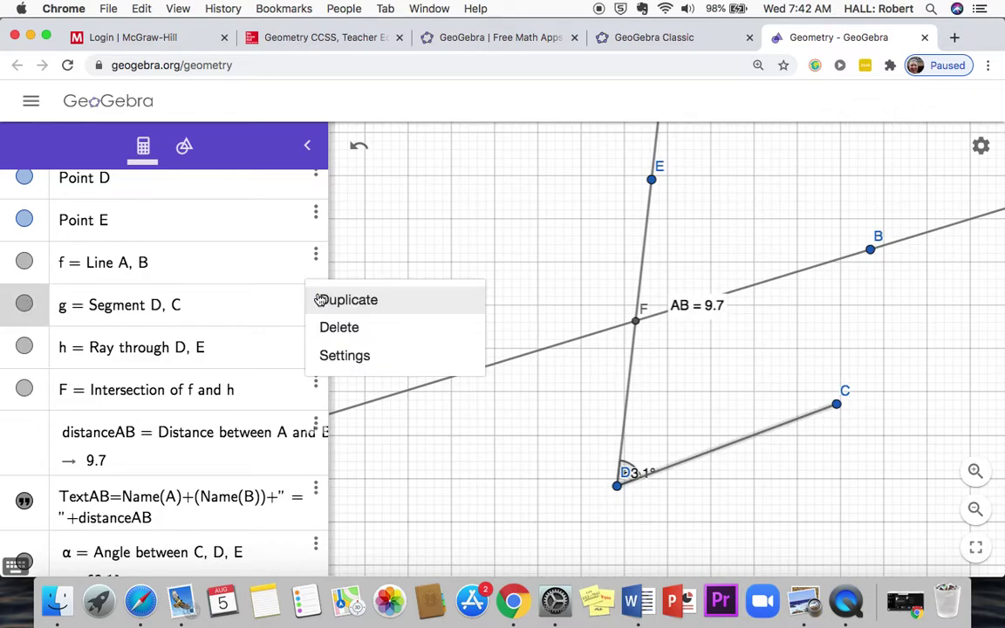
click(347, 358)
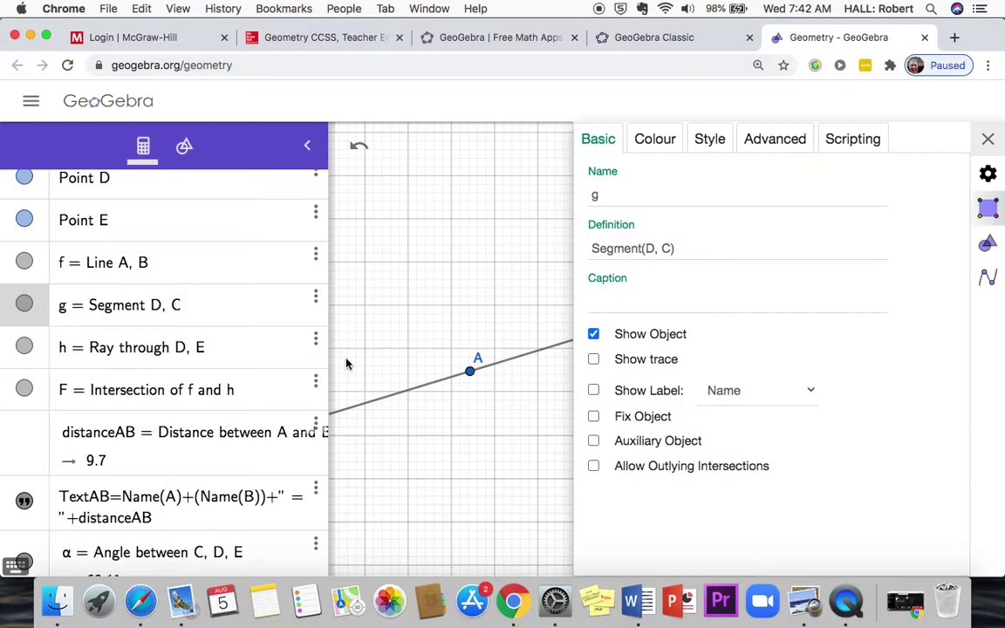
click(662, 143)
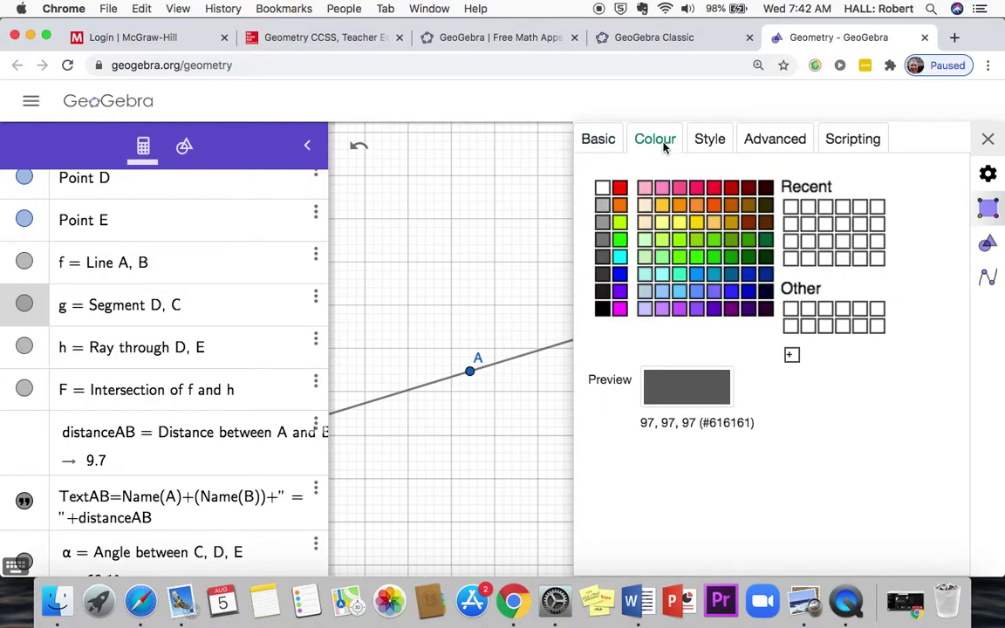
click(619, 189)
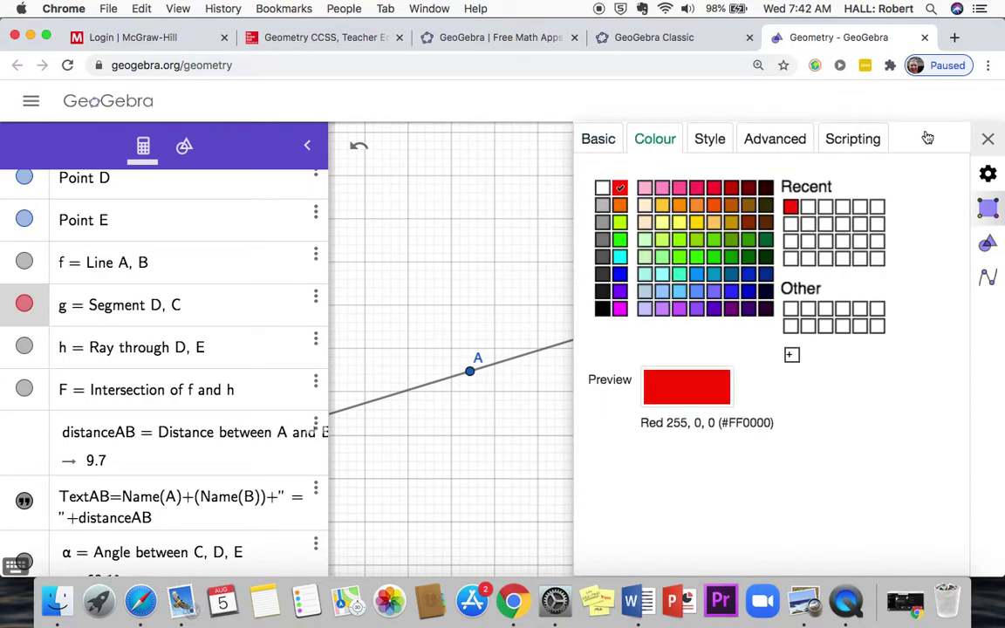
click(988, 142)
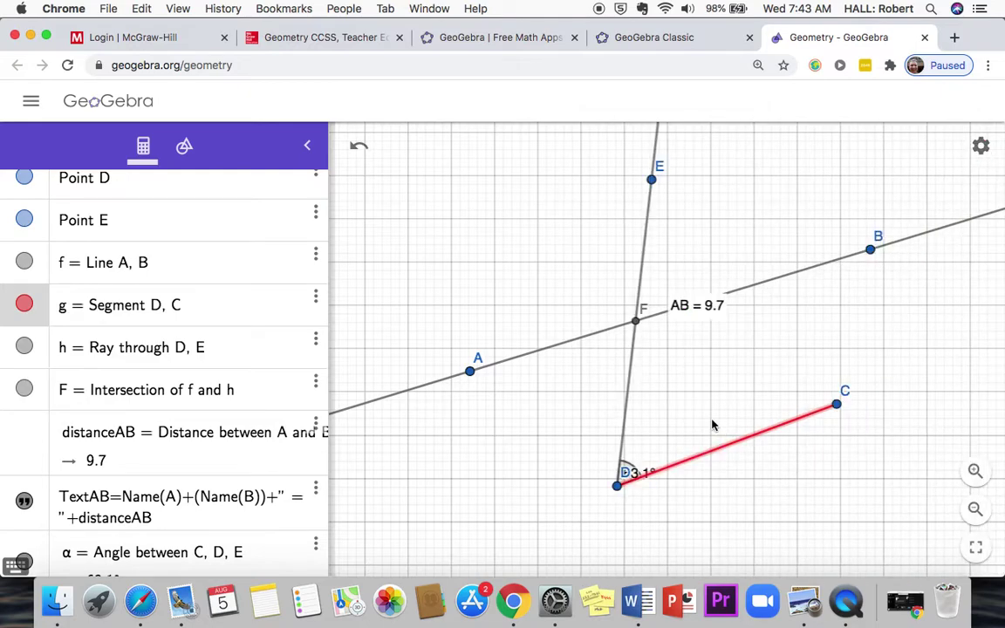
Change segment DC's colour from red to purple, then deselect it
click(315, 341)
click(343, 425)
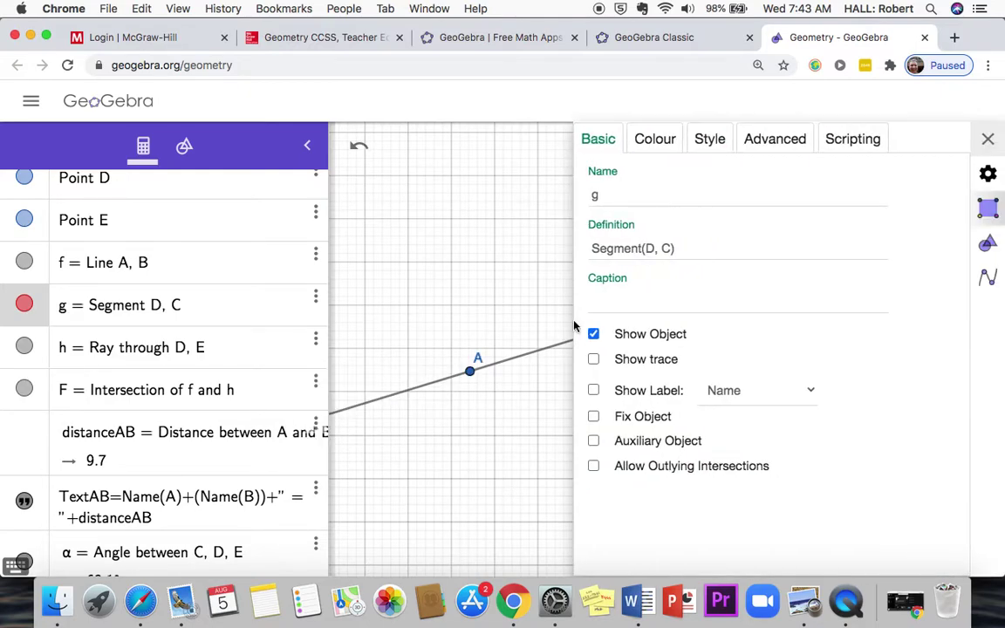
click(654, 139)
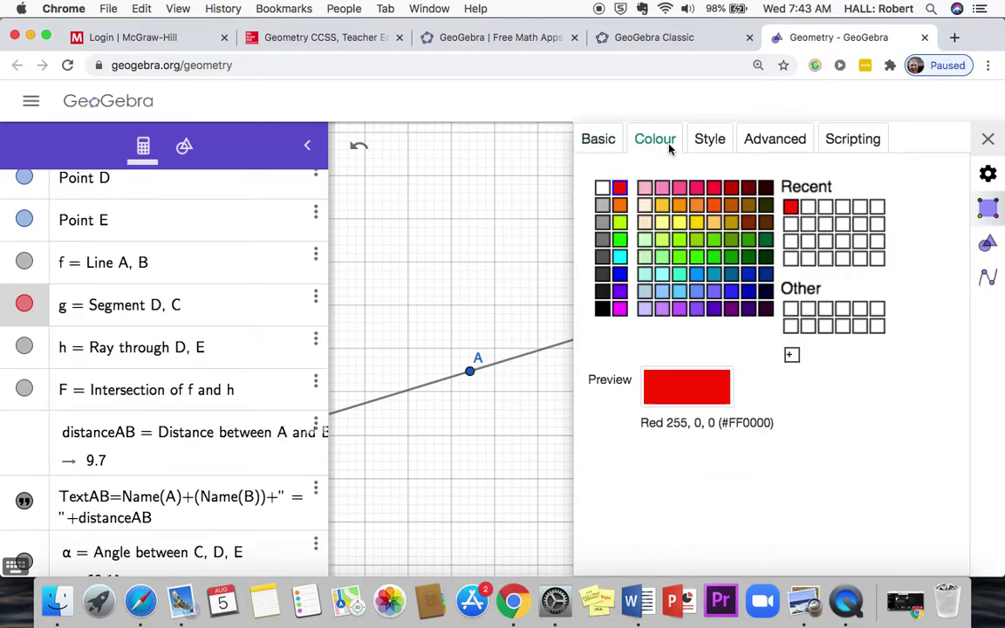
click(731, 309)
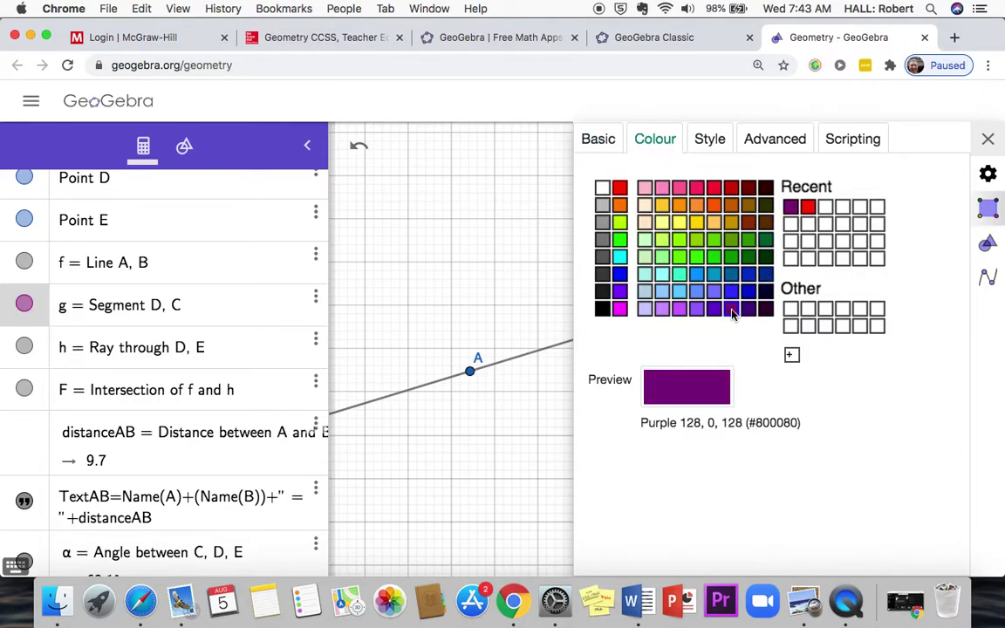
click(987, 139)
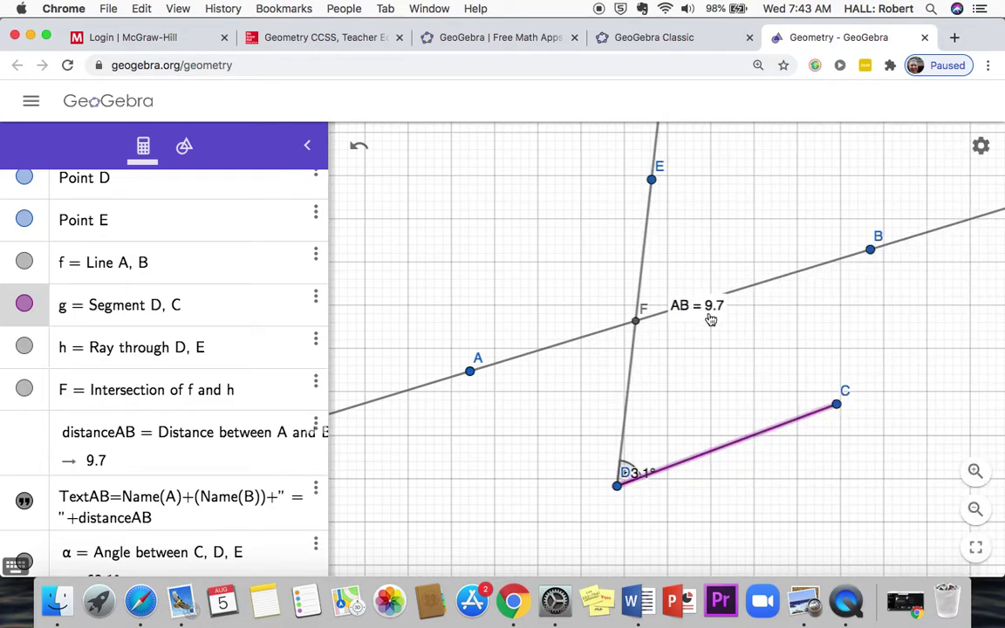
click(725, 352)
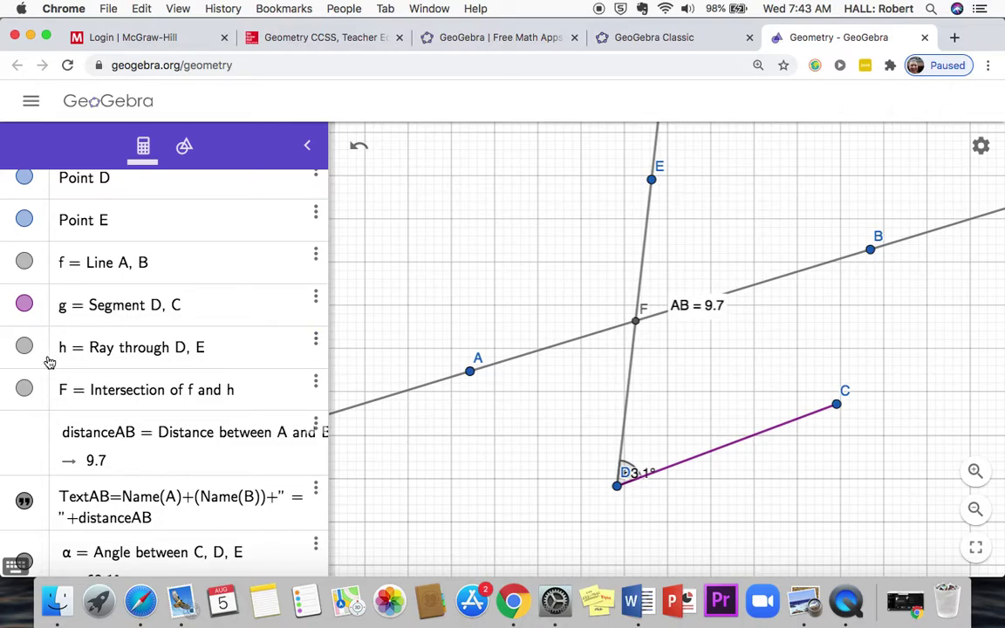
Colour ray DE (h) green through its settings, then deselect it
click(135, 350)
click(316, 348)
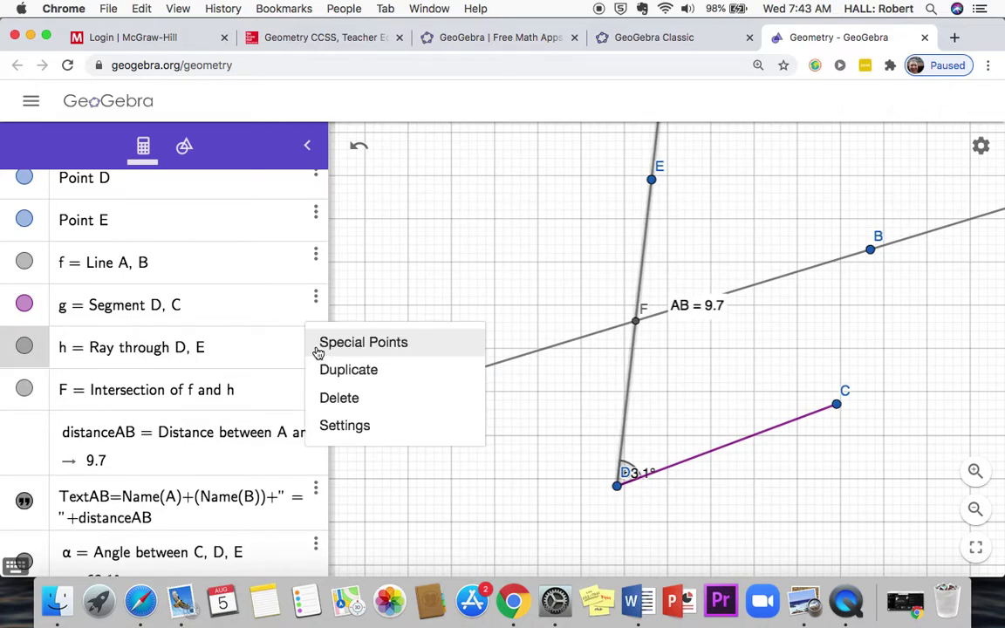
click(343, 425)
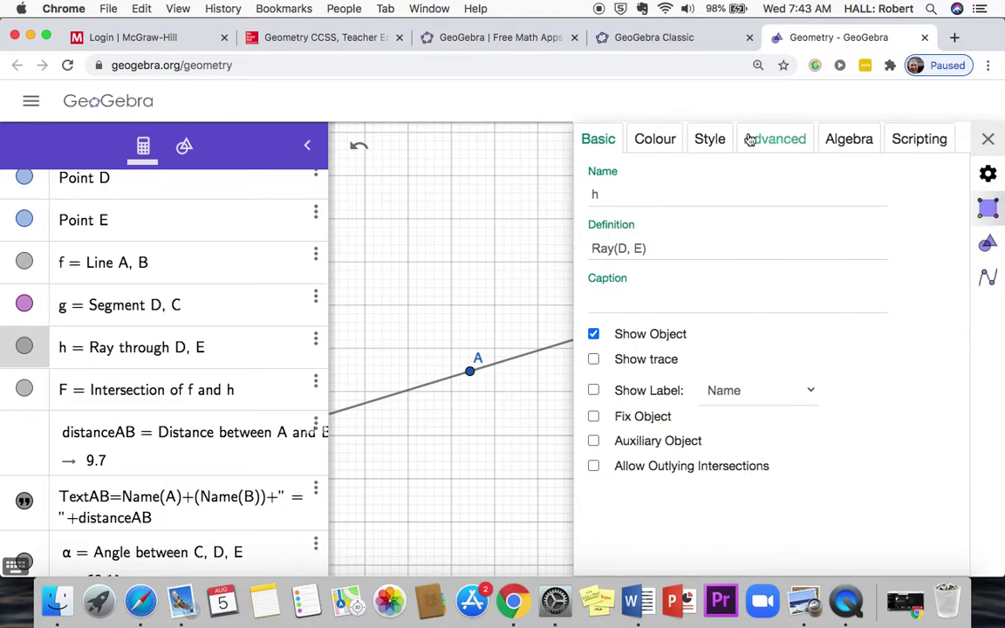
click(672, 143)
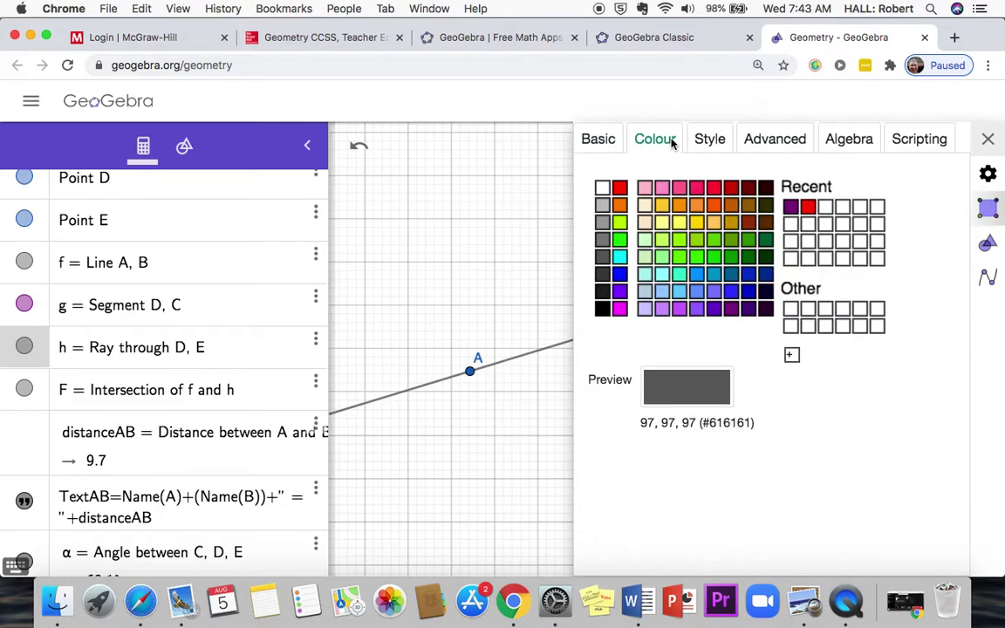
click(714, 258)
click(991, 175)
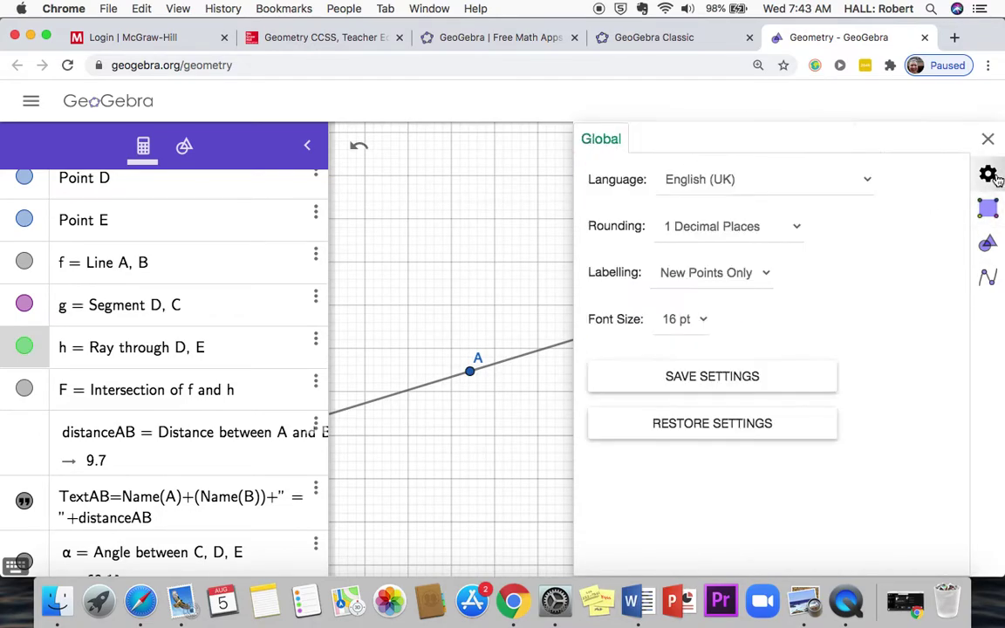
click(989, 174)
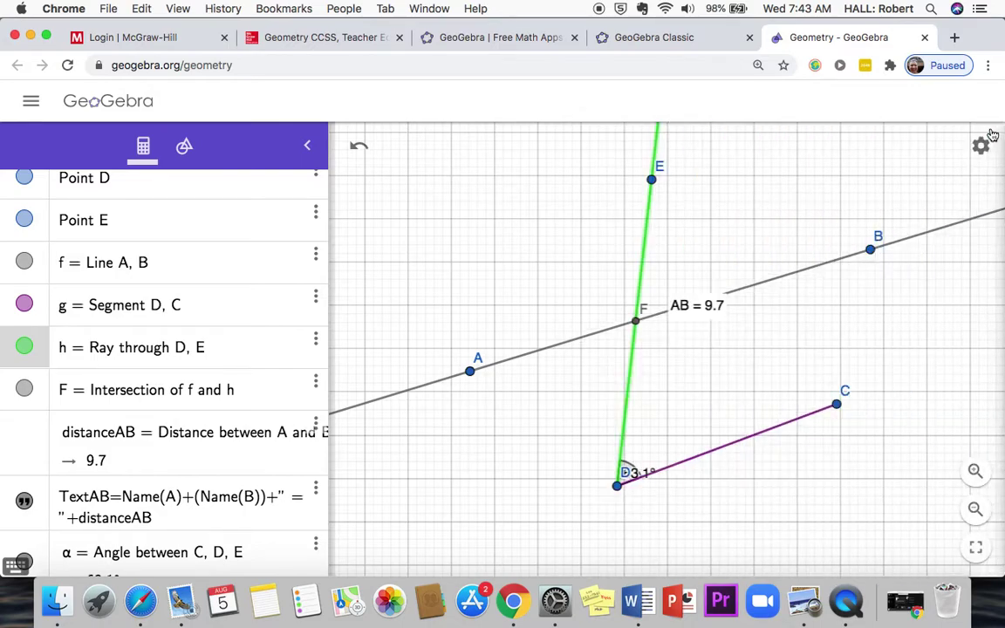
click(825, 319)
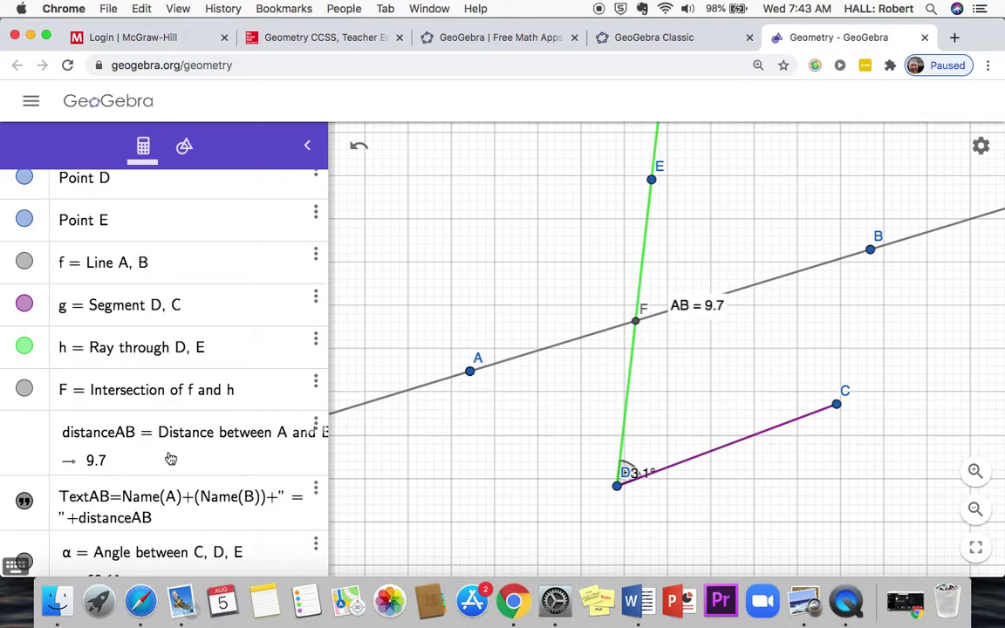
Add the text "Without Geometry, life has no point." above line AB near point E
scroll(171, 459, down, 2)
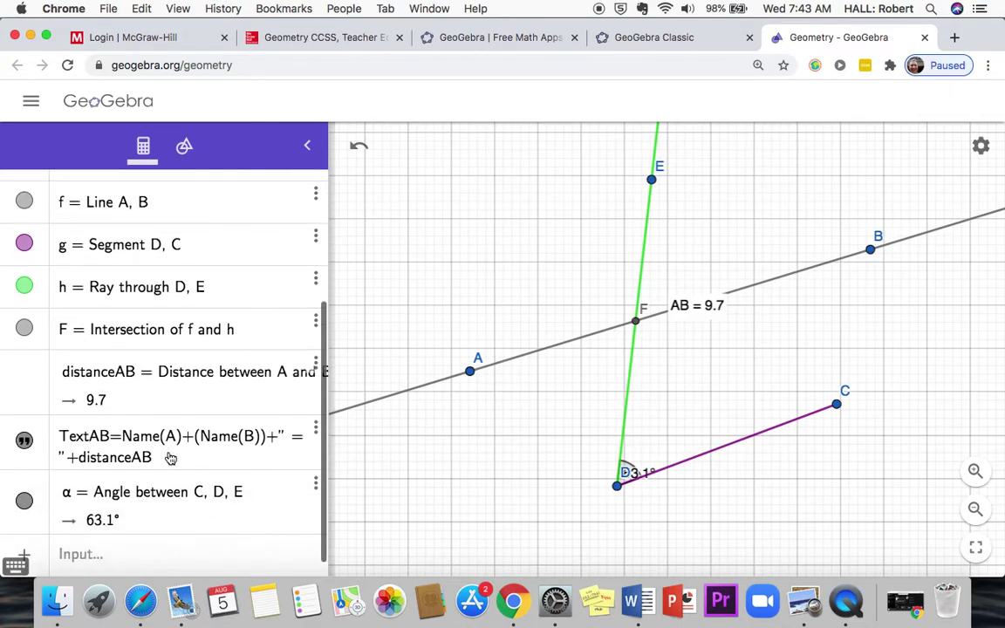
scroll(171, 459, up, 4)
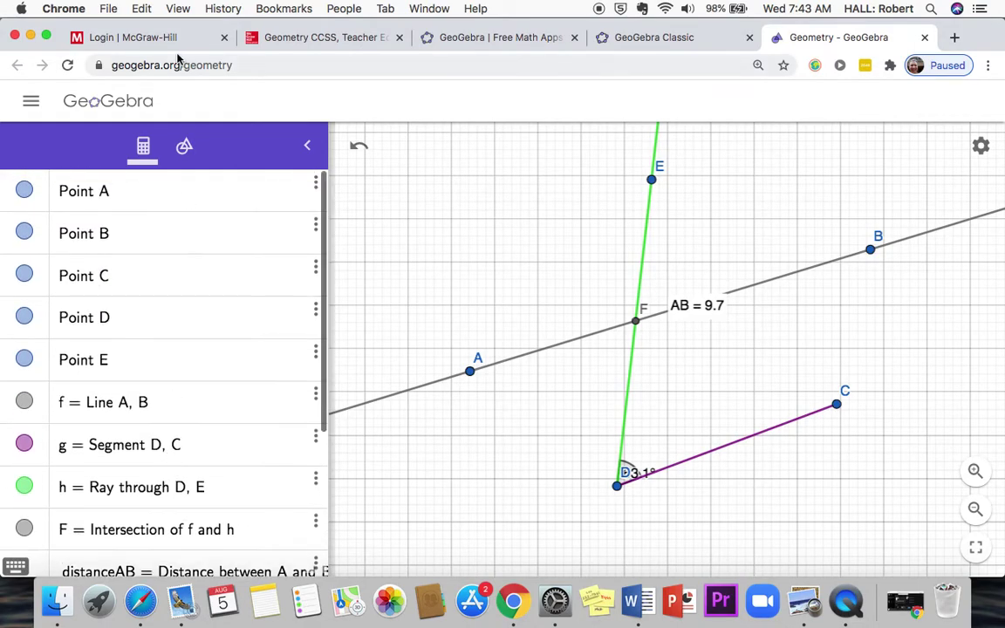
click(184, 145)
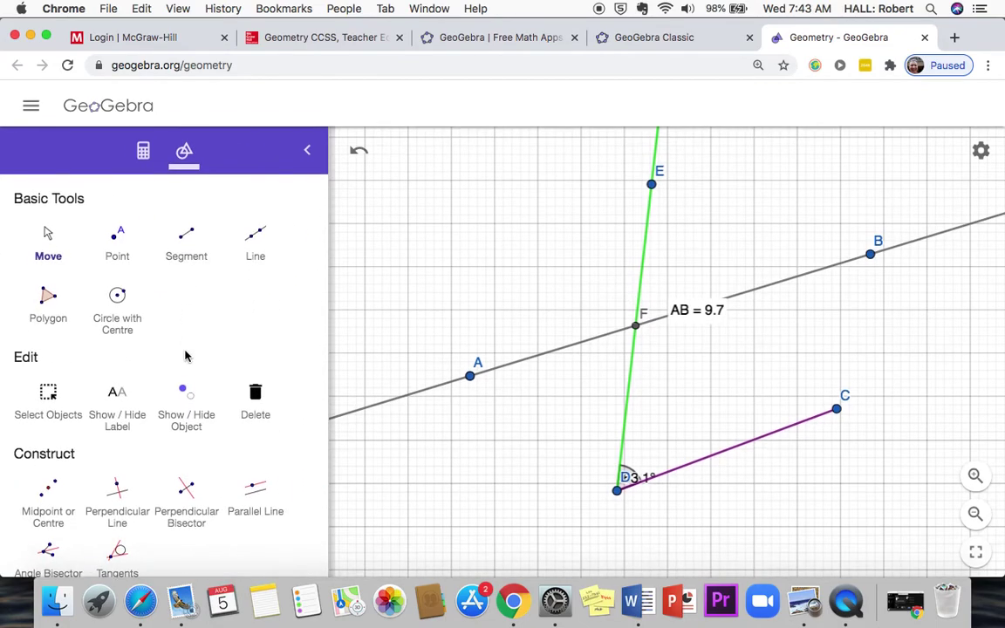
scroll(184, 353, down, 10)
scroll(185, 355, down, 10)
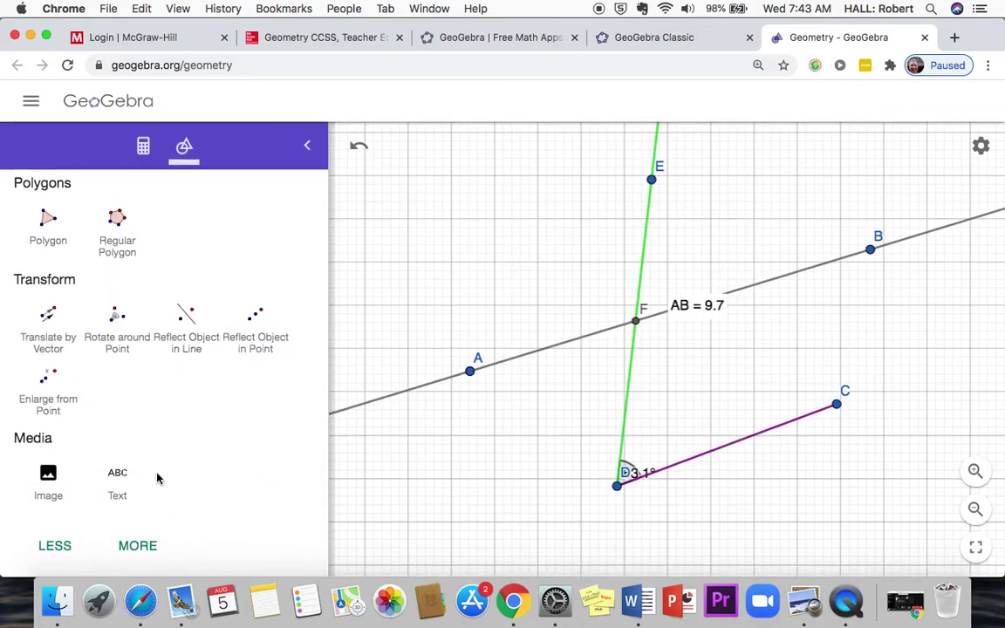
click(118, 476)
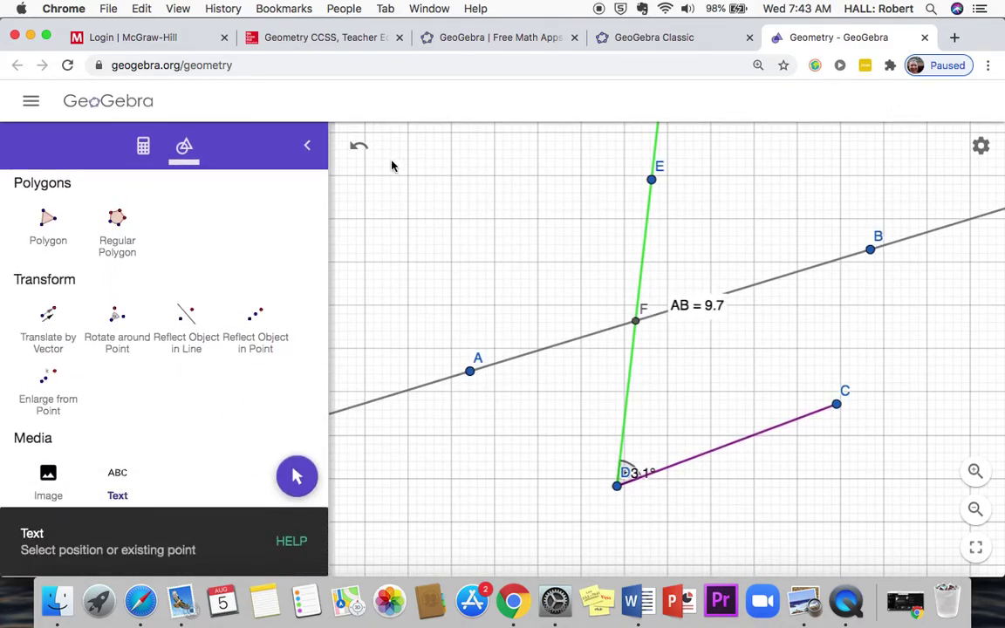
click(427, 187)
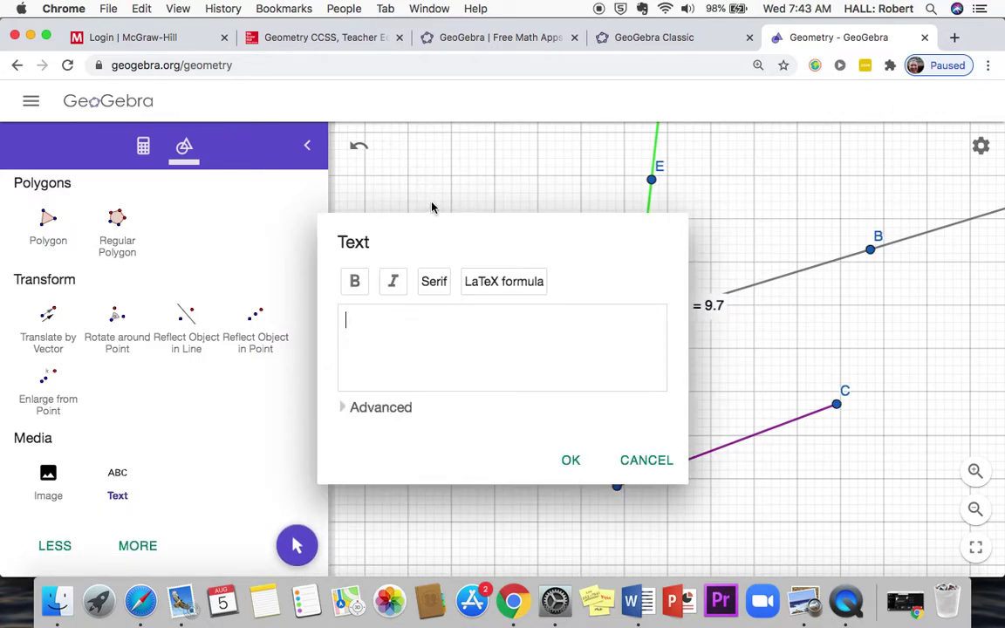
text(Wit)
text(hout Geometry, l)
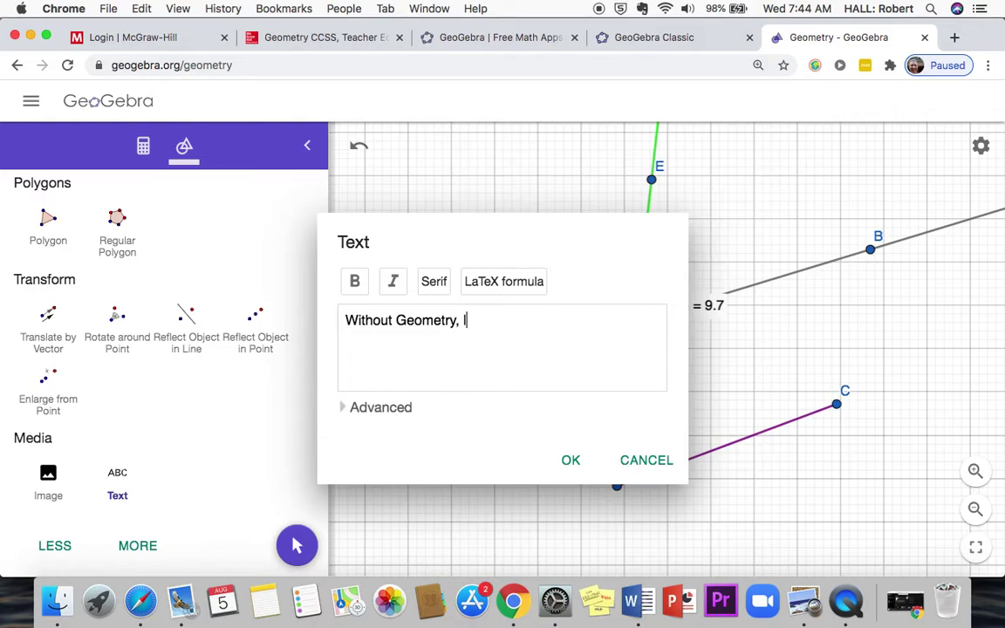
text(as no point.)
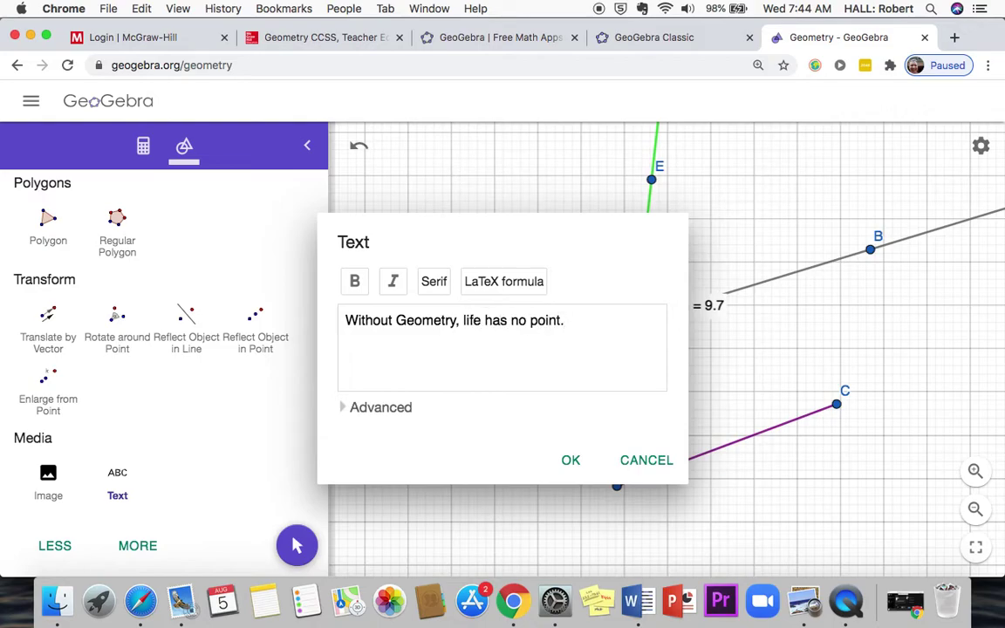
click(572, 460)
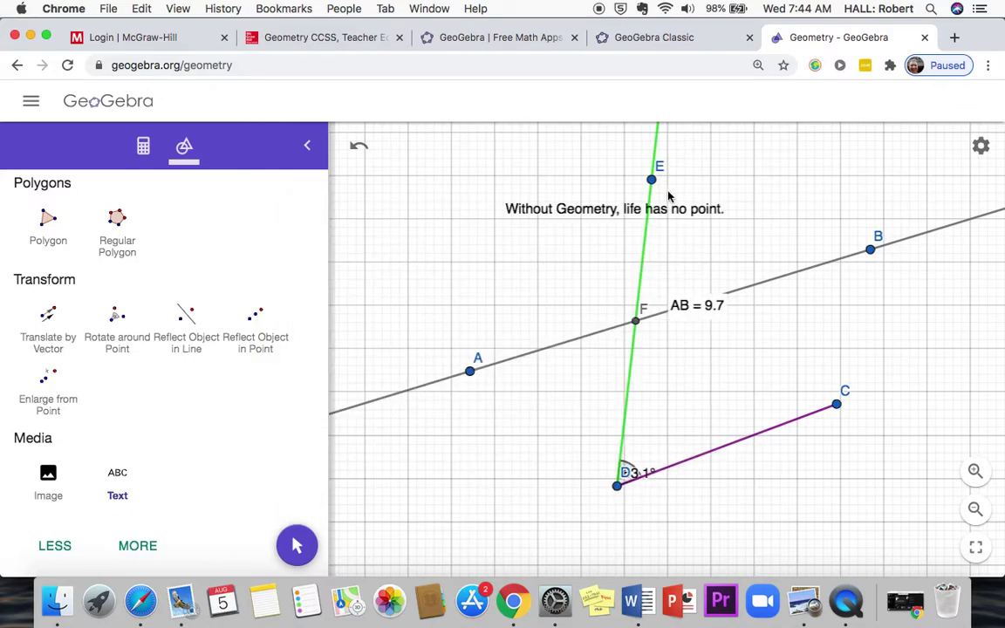
Drag the quote text up to the top-left corner of the canvas
drag(635, 215, 486, 191)
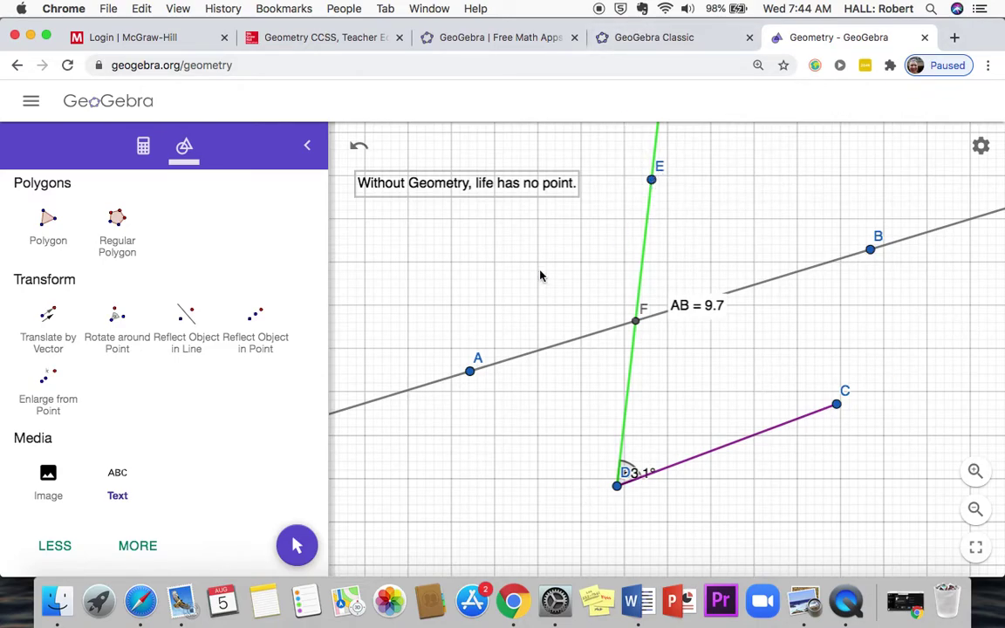
scroll(246, 276, up, 1)
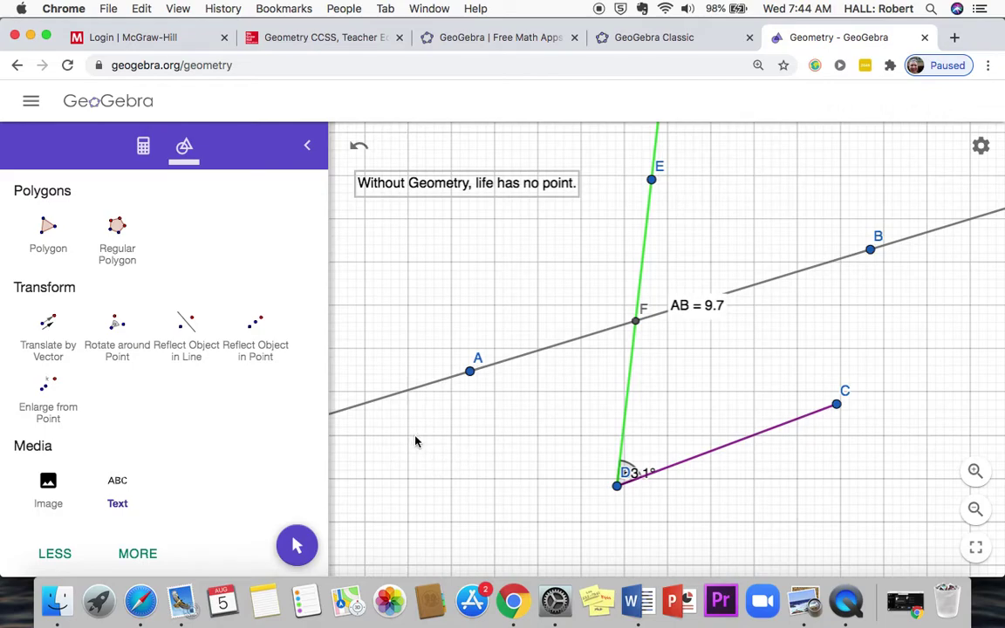
Draw a circle centred at B passing through a new point G
scroll(148, 311, up, 5)
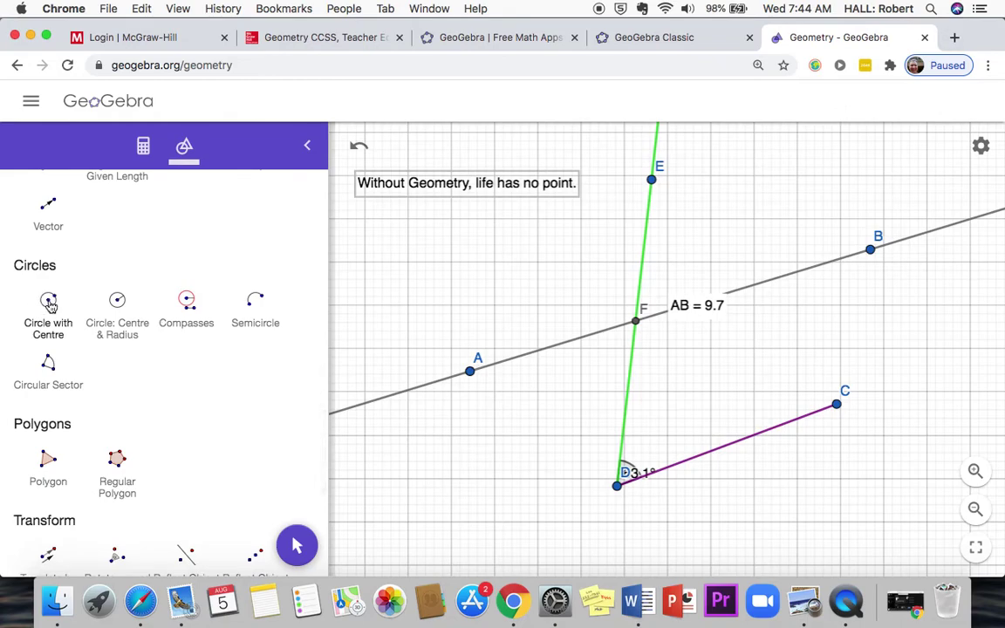
click(50, 302)
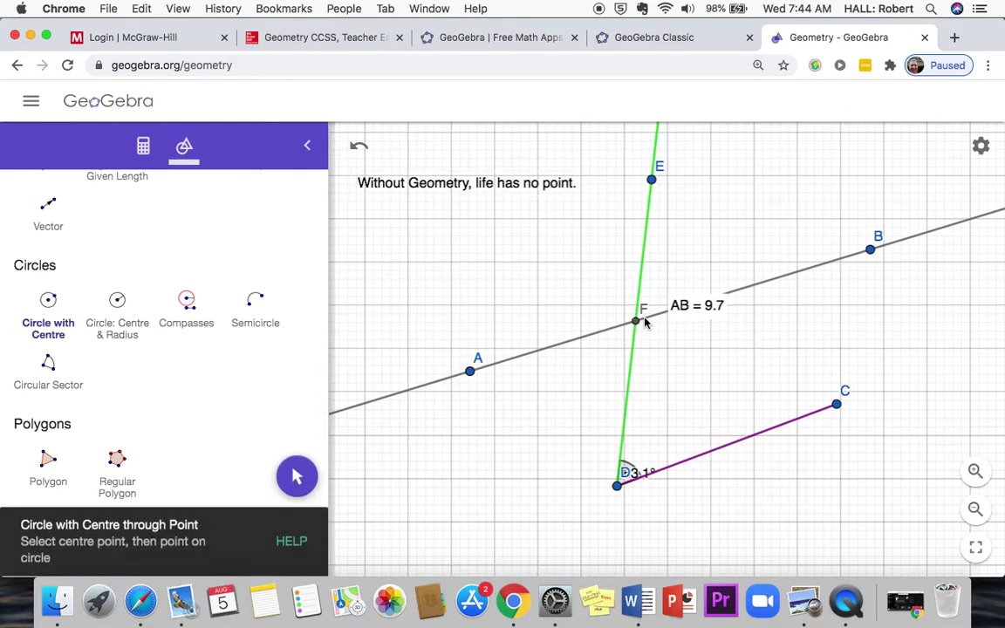
click(870, 250)
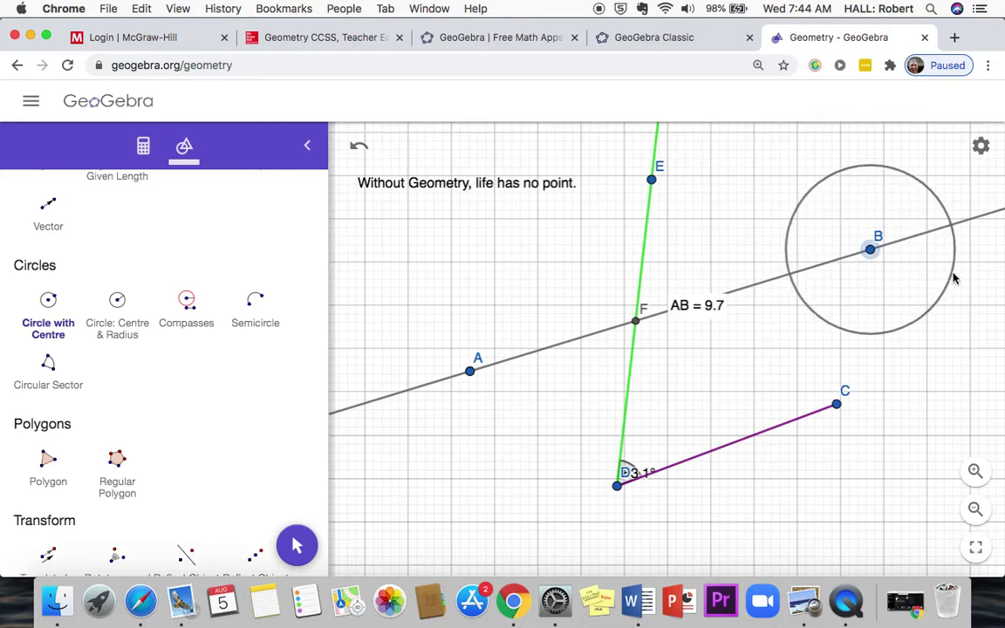
click(941, 189)
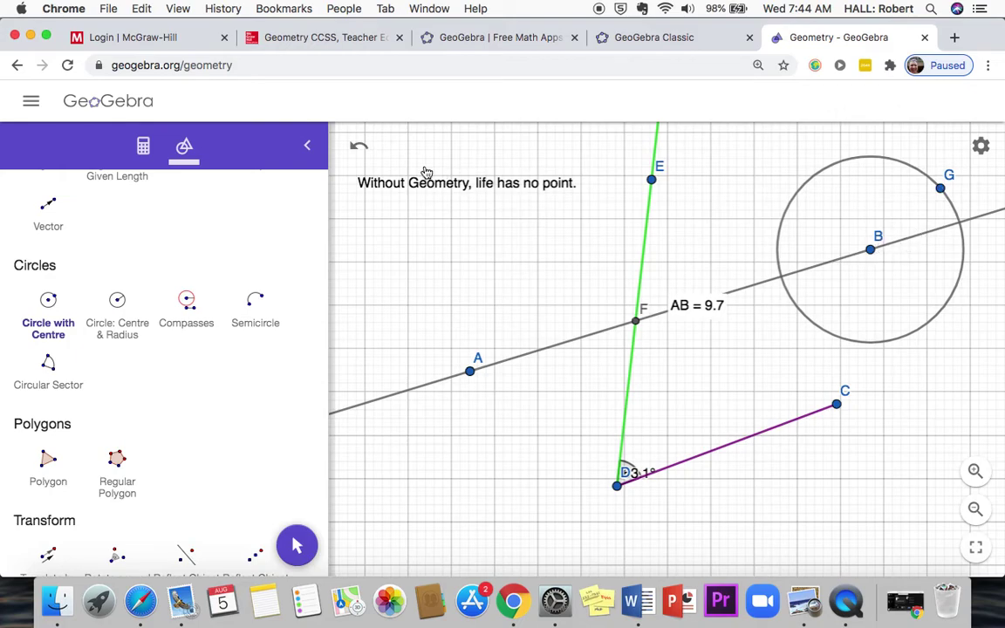
Slide B along line AB and drag G to resize the circle, leaving AB = 9.5
scroll(157, 209, up, 10)
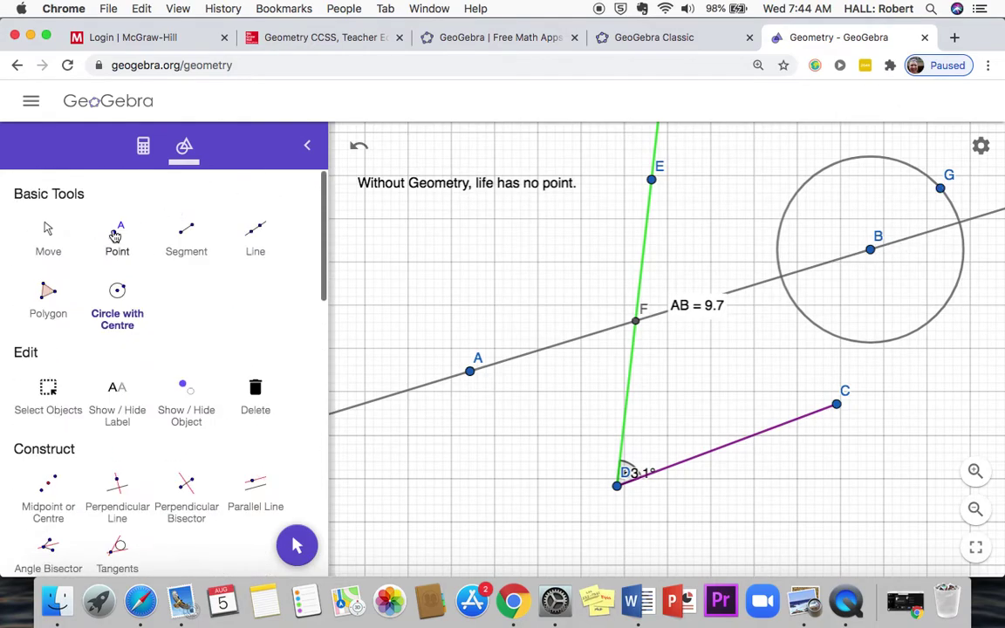
click(53, 228)
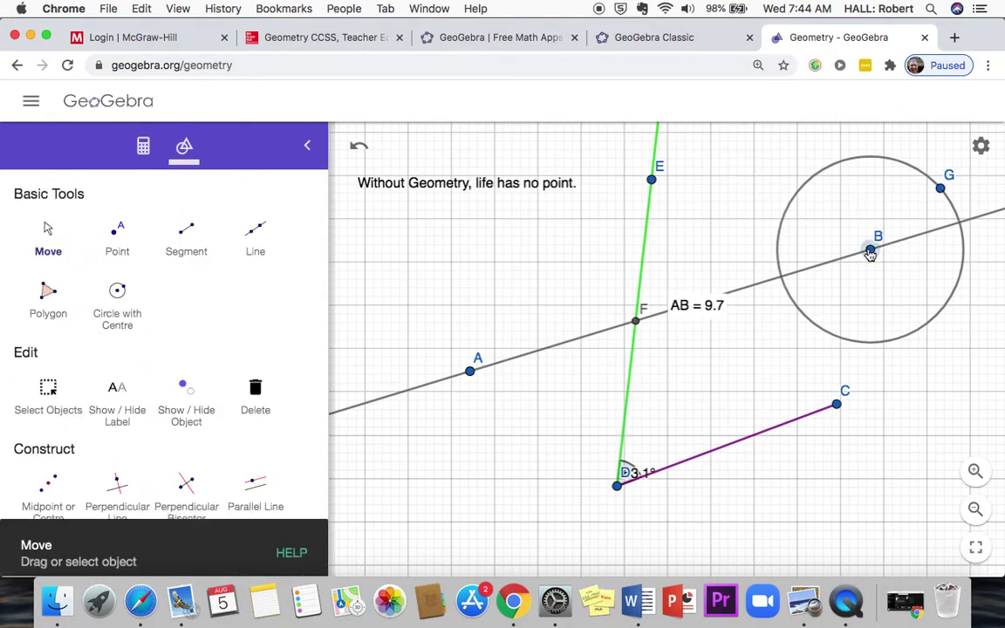
mouse_move(870, 254)
mouse_down()
mouse_move(803, 285)
mouse_move(867, 262)
mouse_move(828, 266)
mouse_move(853, 262)
mouse_up()
drag(943, 191, 821, 220)
mouse_move(854, 262)
mouse_down()
mouse_move(761, 289)
mouse_move(852, 272)
mouse_move(887, 253)
mouse_move(868, 265)
mouse_up()
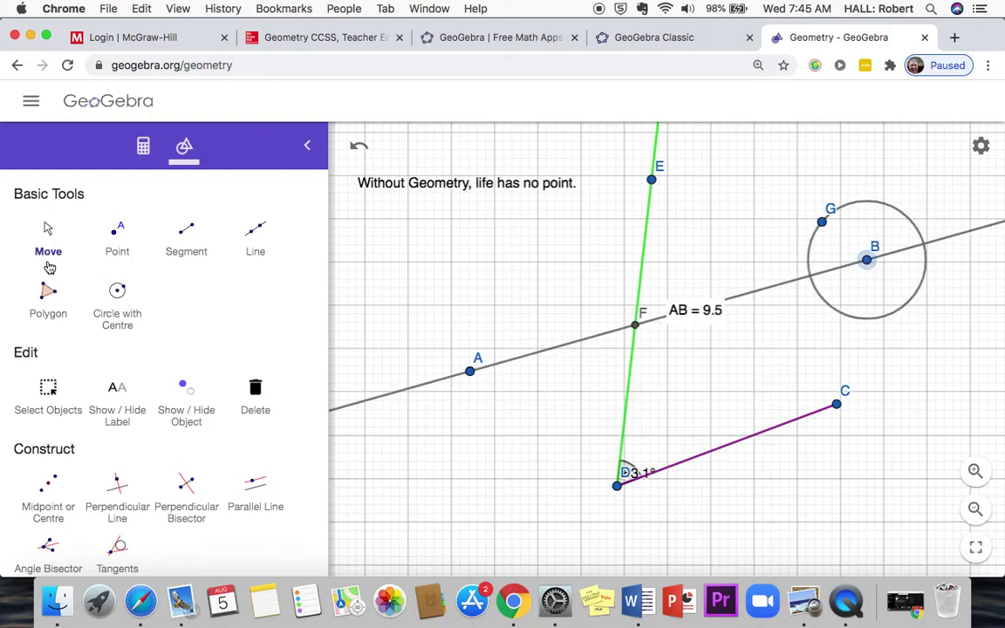
scroll(75, 342, down, 15)
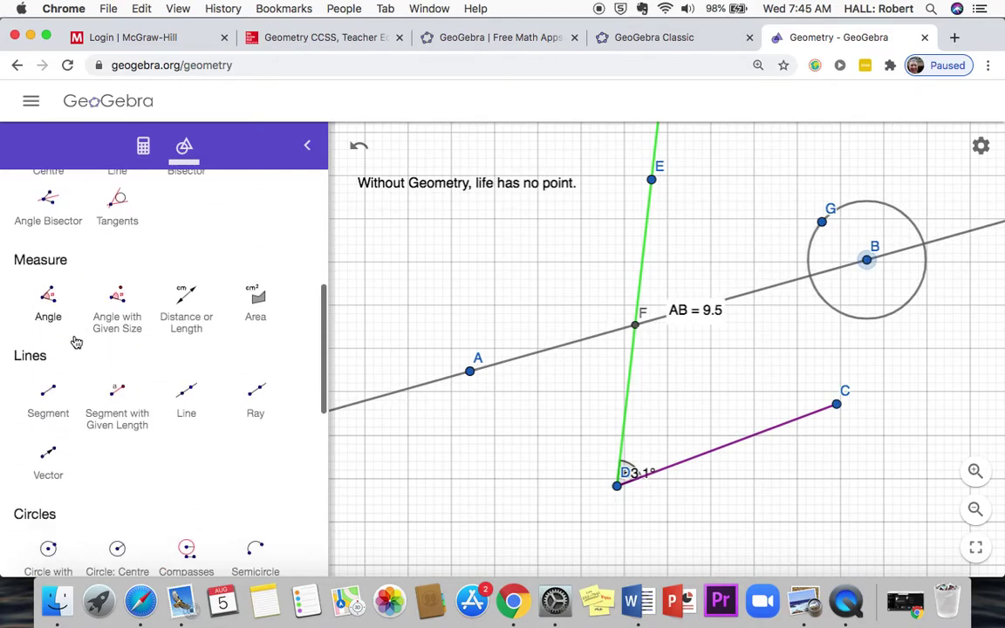
scroll(75, 342, down, 5)
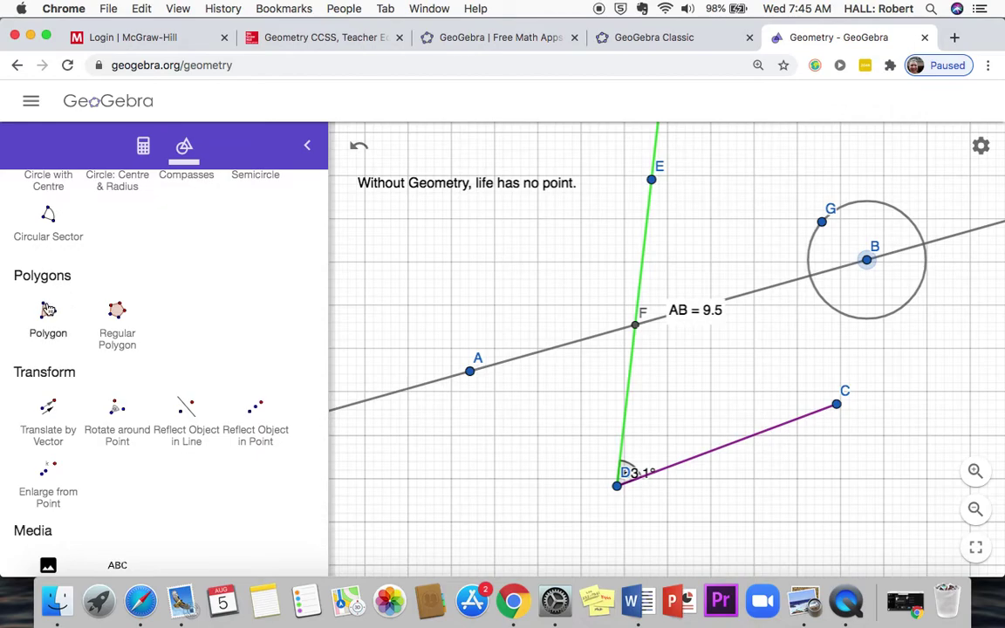
Cancel a stray polygon start and pan the construction up-left to free space below
click(48, 311)
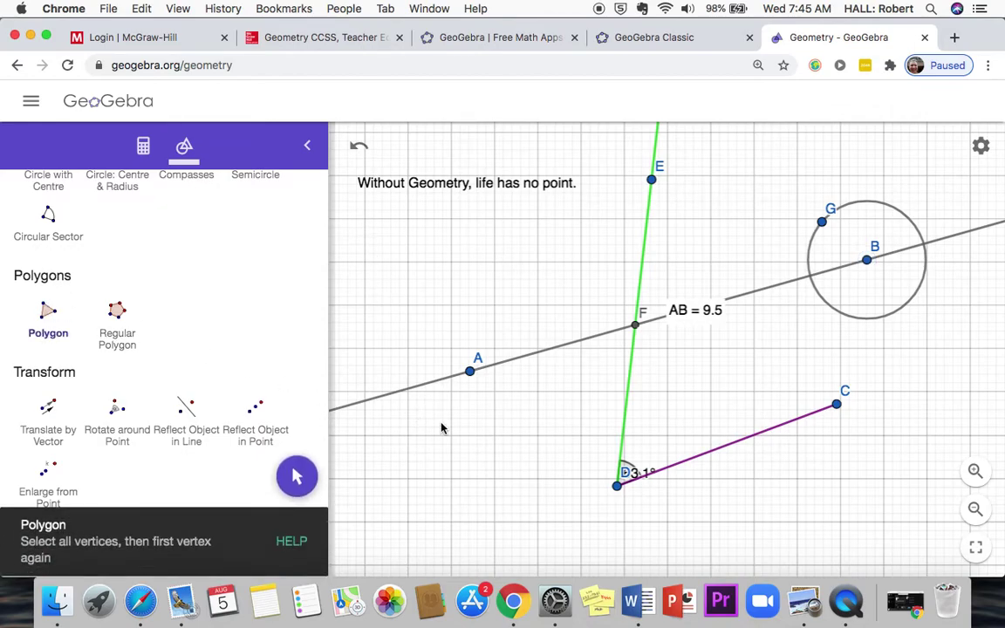
scroll(441, 428, down, 3)
click(880, 411)
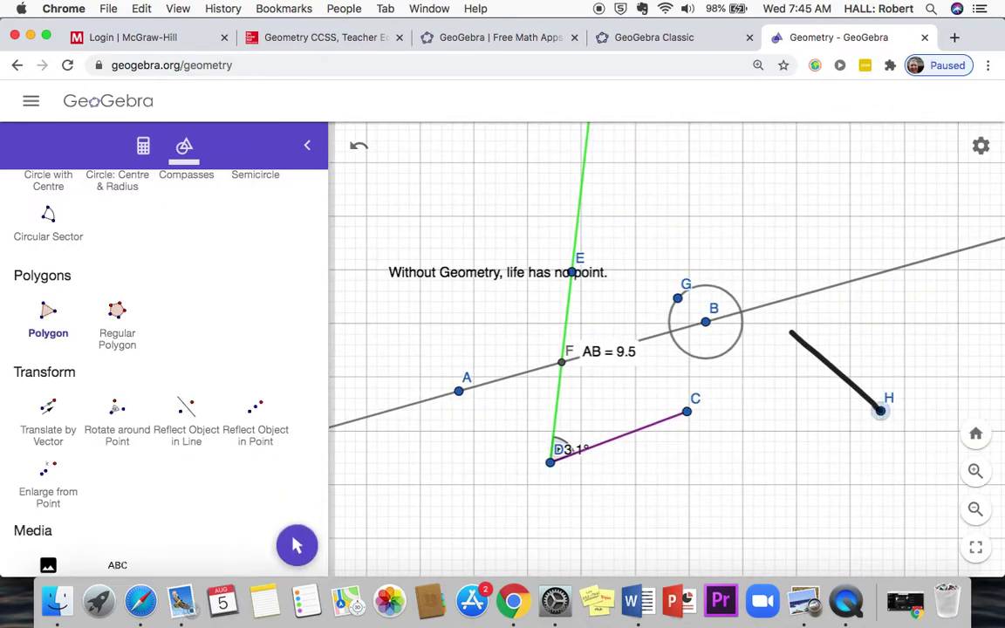
key(Escape)
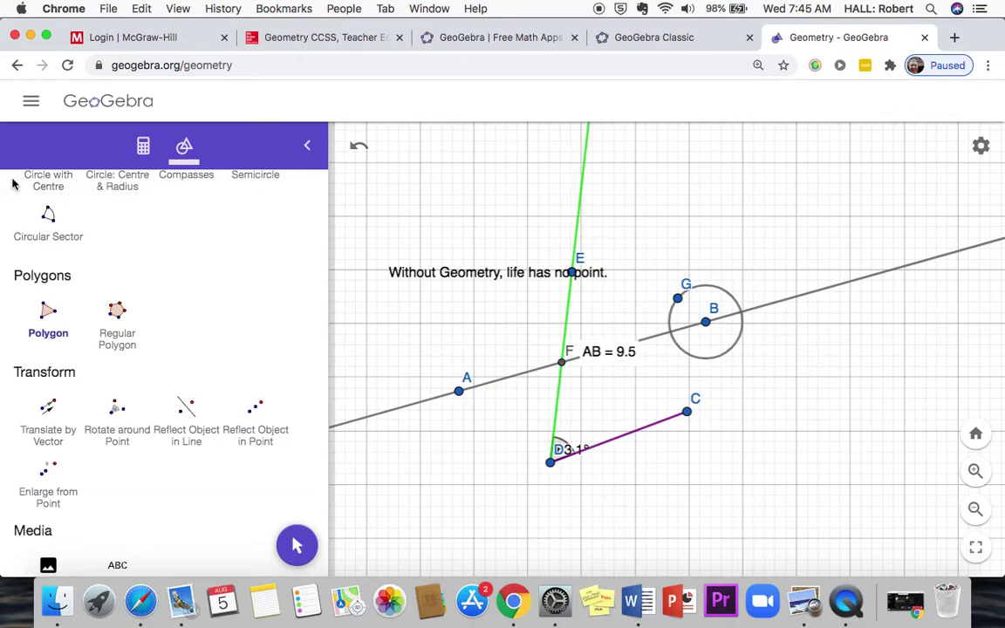
scroll(55, 291, up, 5)
click(47, 231)
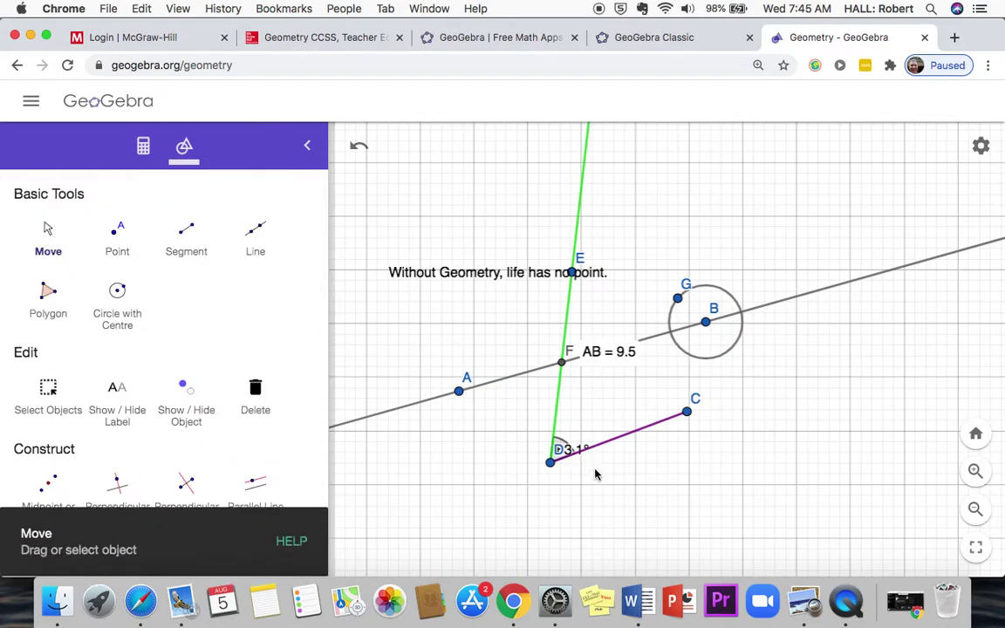
drag(580, 485, 442, 358)
Draw quadrilateral HIJK below segment DC, then drag H and J into an irregular shape
click(47, 294)
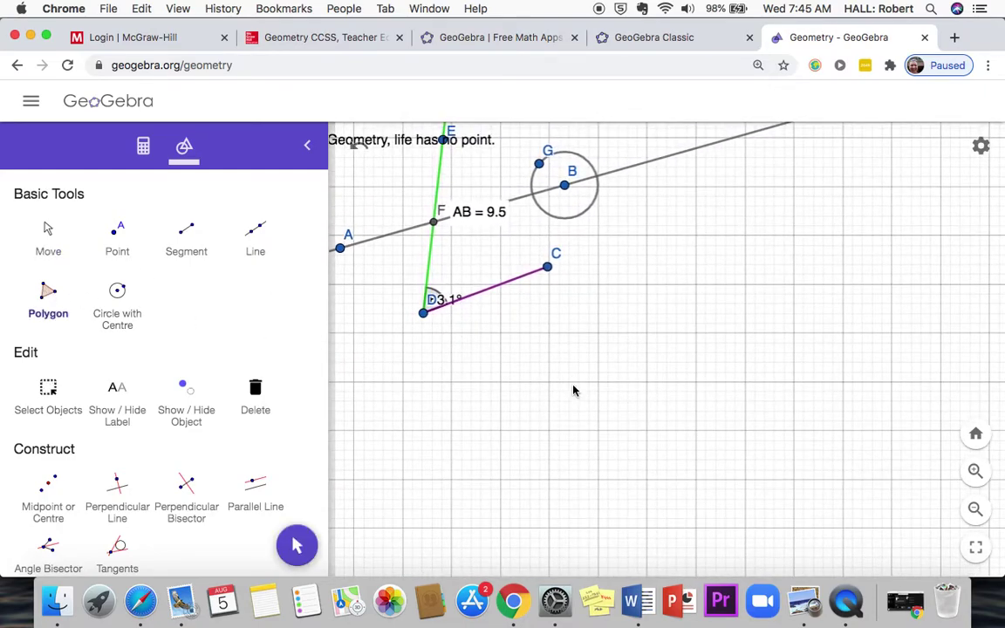
click(573, 361)
click(513, 485)
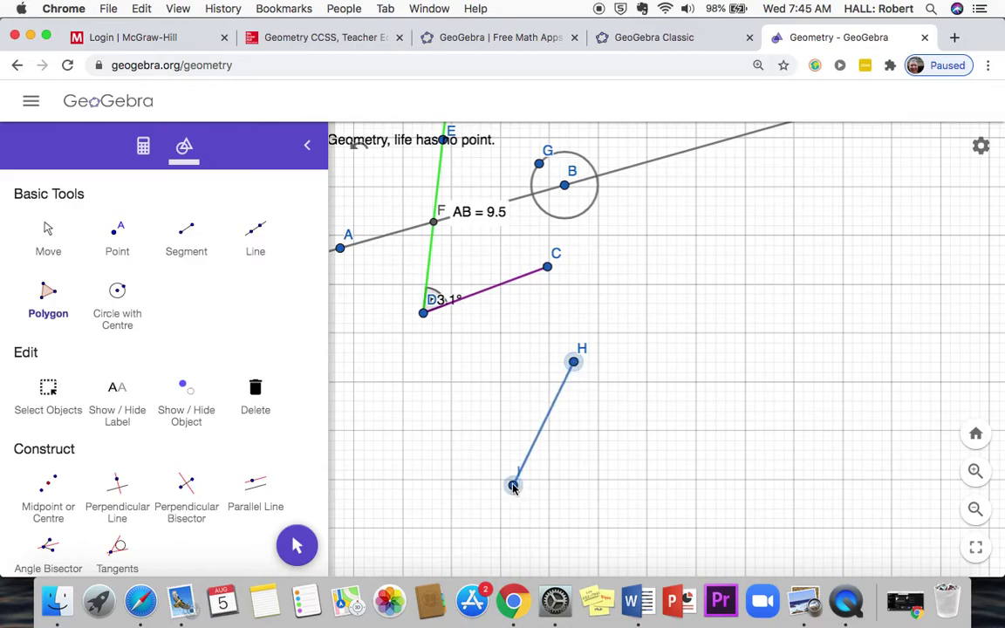
click(678, 500)
click(680, 366)
click(573, 361)
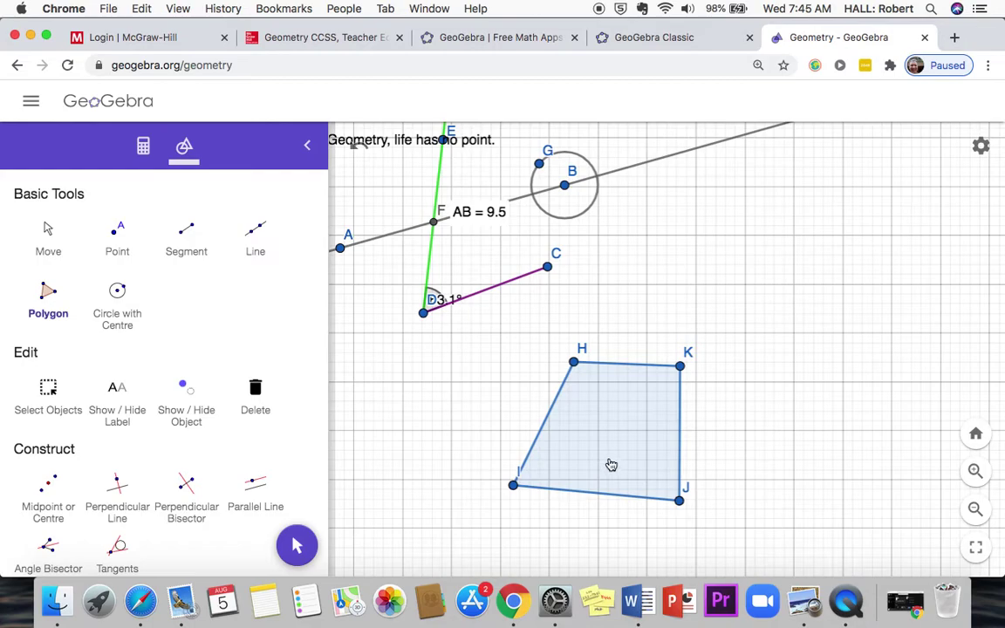
click(48, 230)
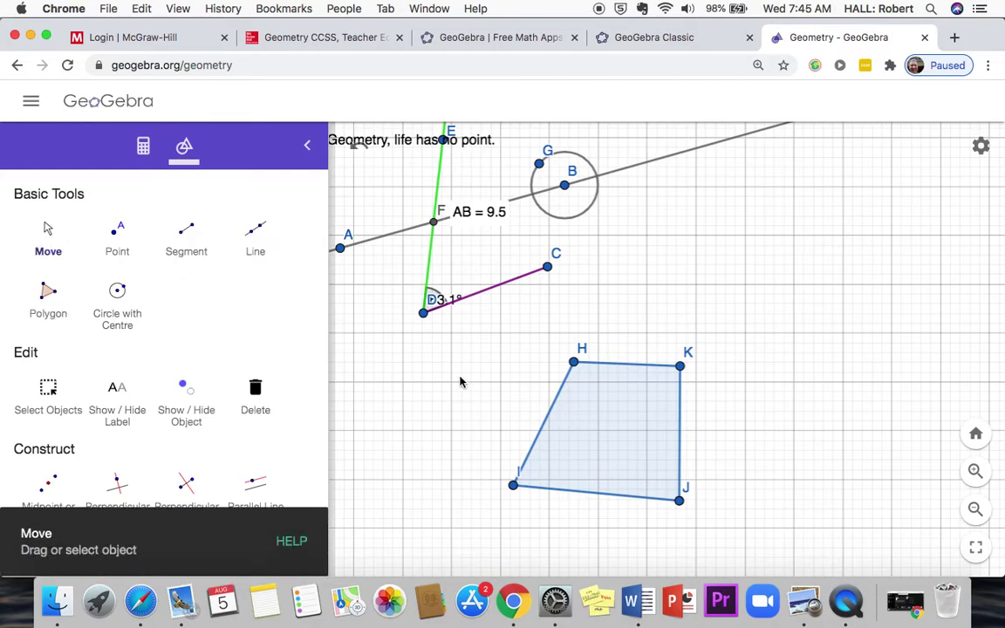
drag(573, 362, 381, 403)
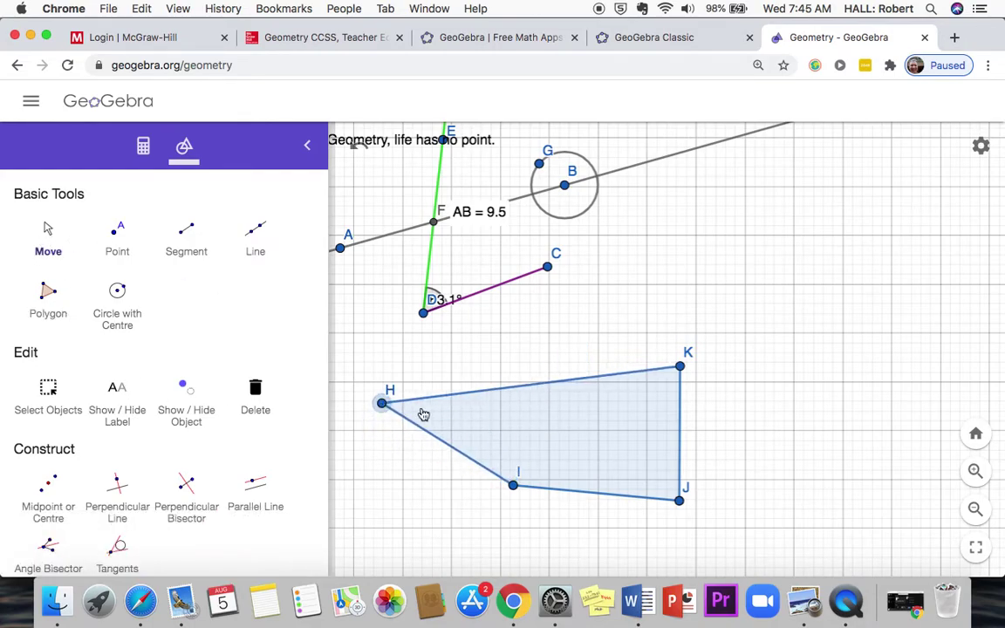
drag(680, 504, 630, 473)
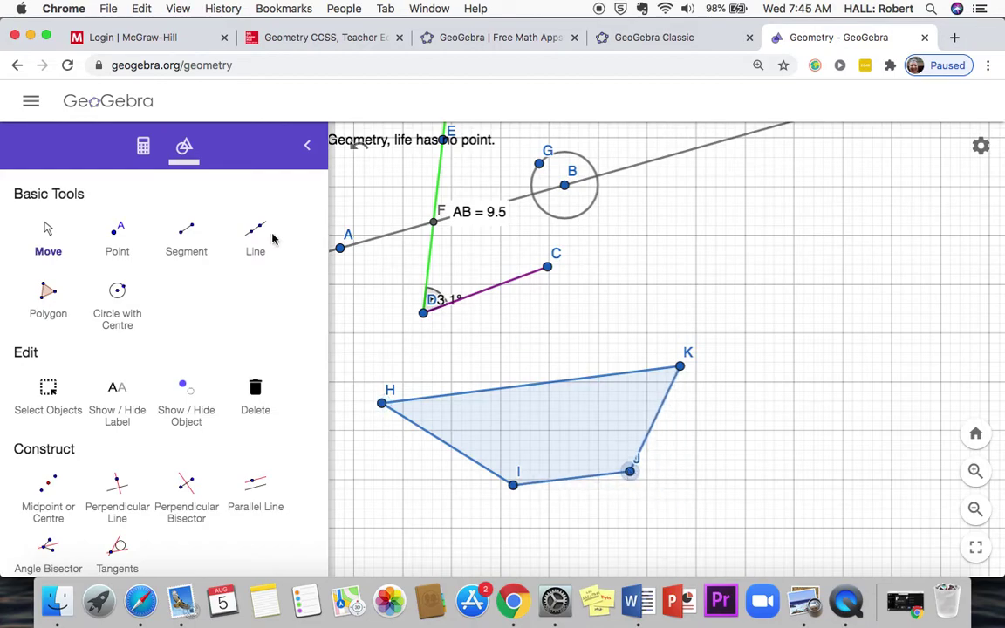
Make point J pink in its properties
click(138, 157)
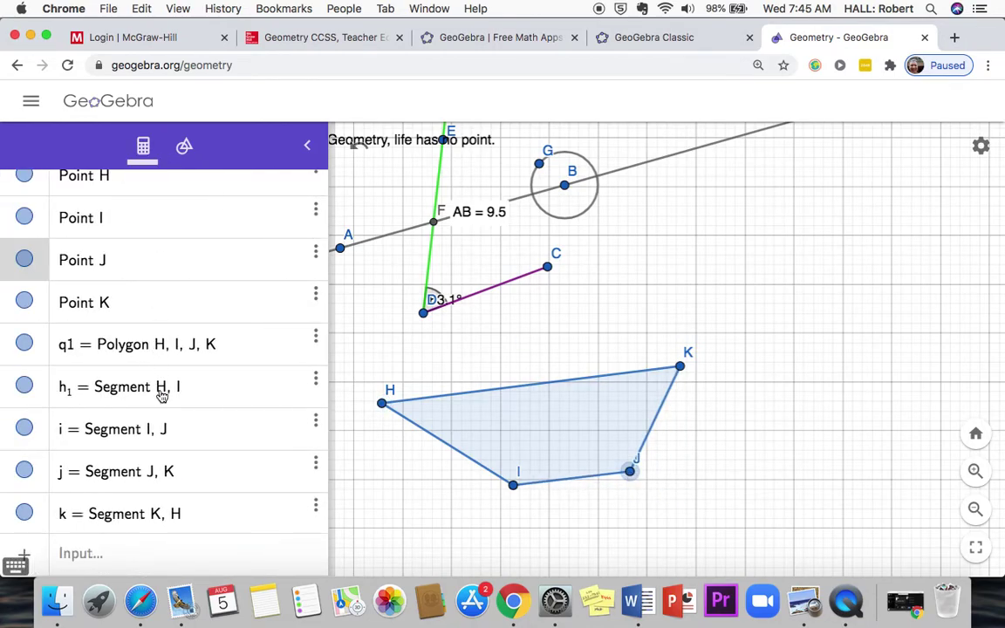
click(315, 338)
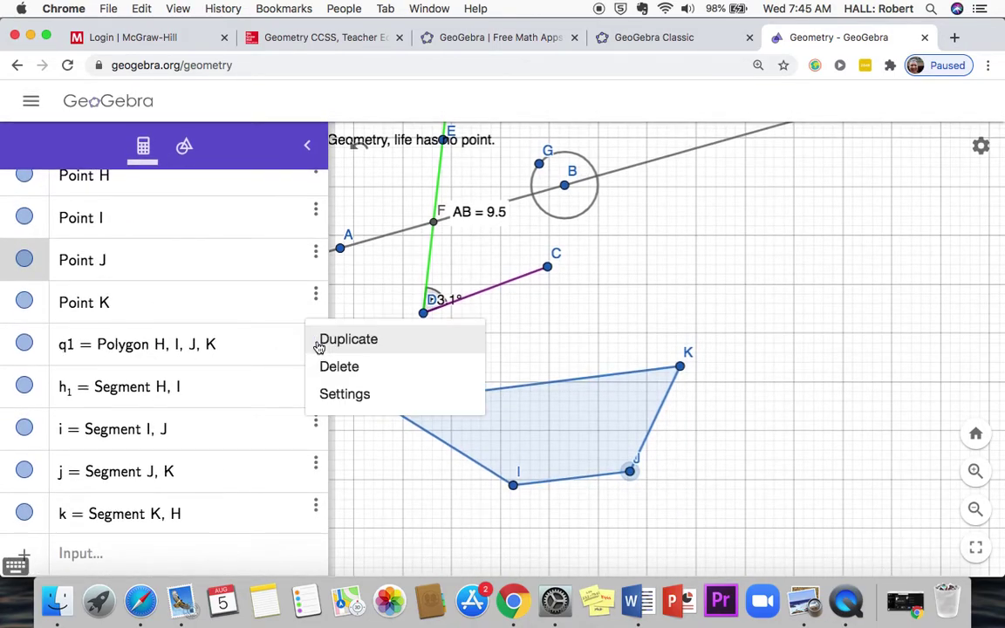
click(361, 404)
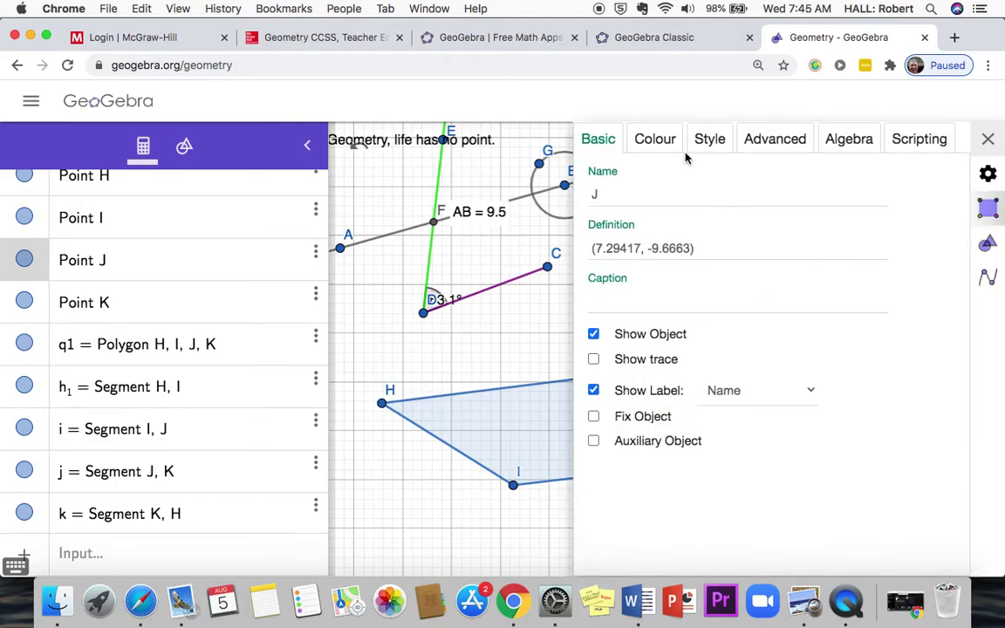
click(656, 142)
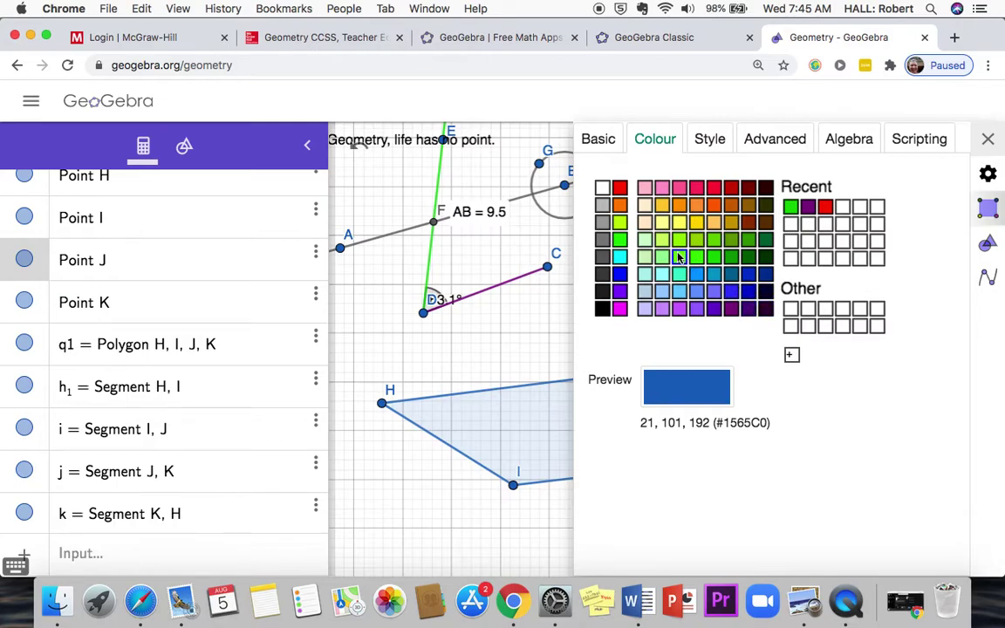
click(680, 188)
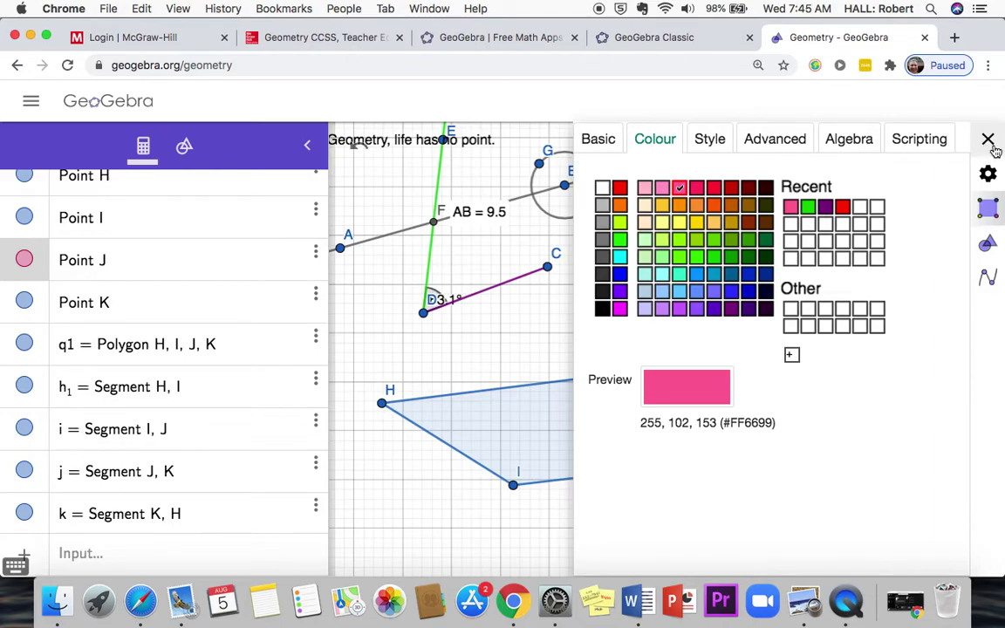
Colour polygon q1 and its sides light purple (#CC99FF), then close settings and deselect
click(174, 356)
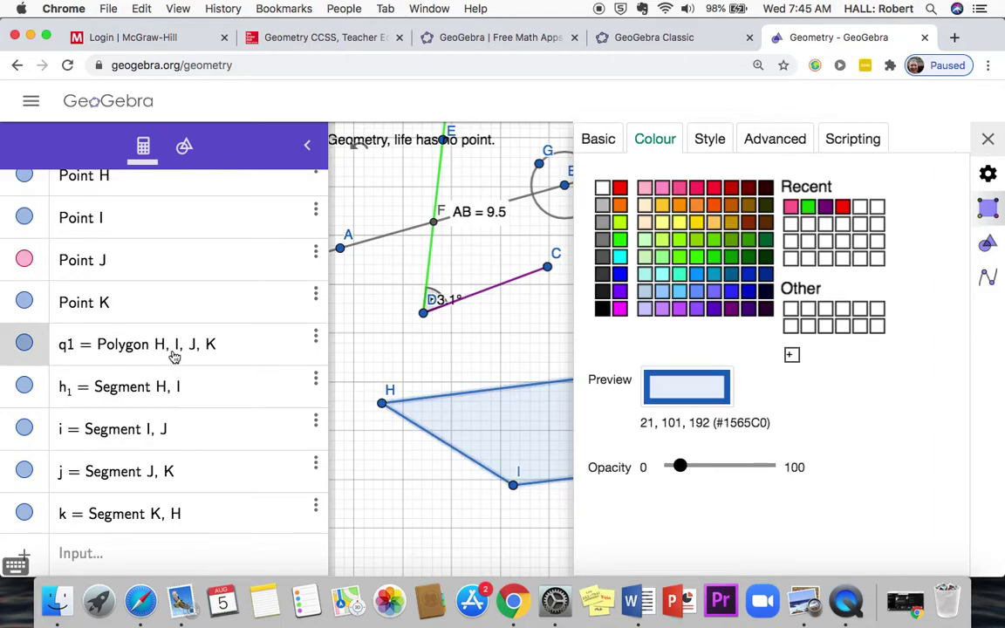
click(174, 356)
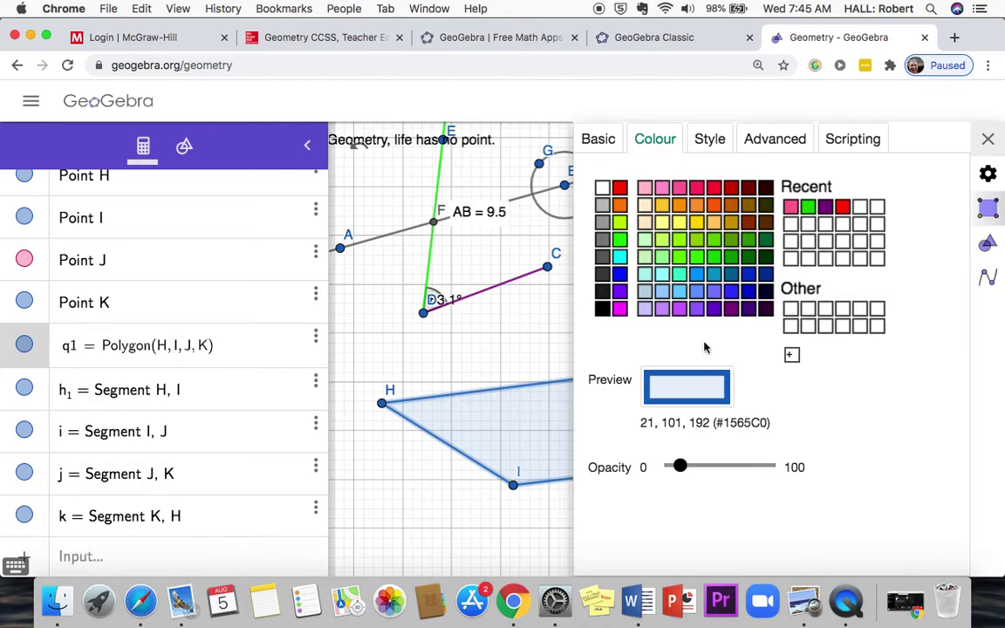
click(662, 310)
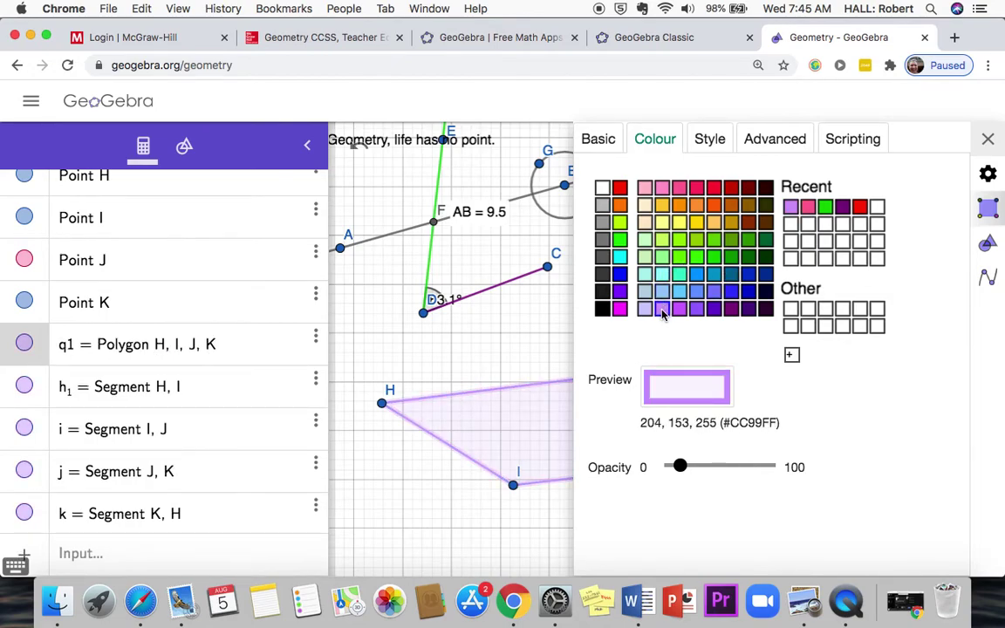
click(989, 137)
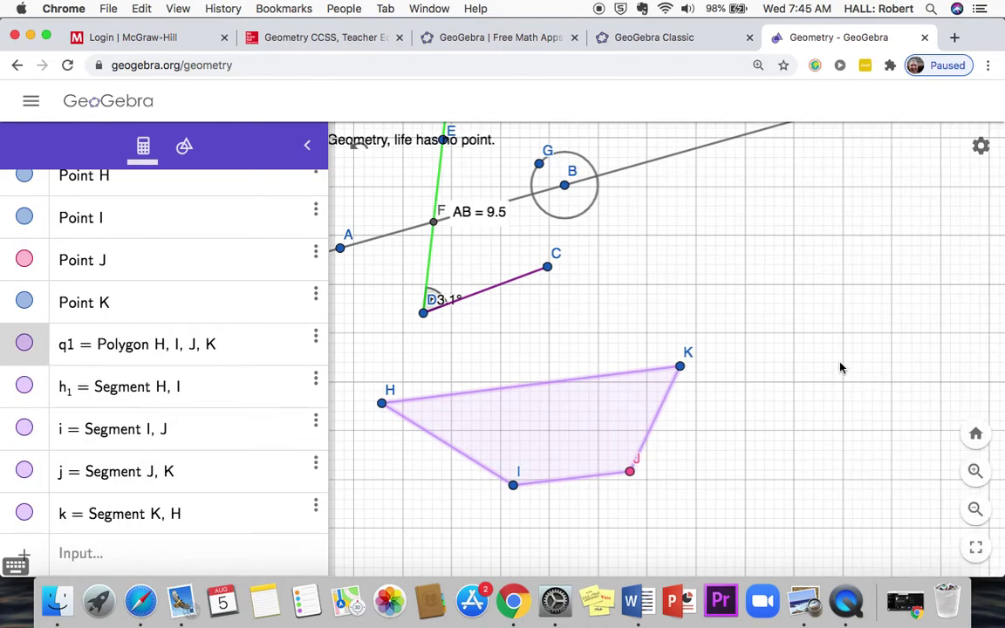
click(804, 405)
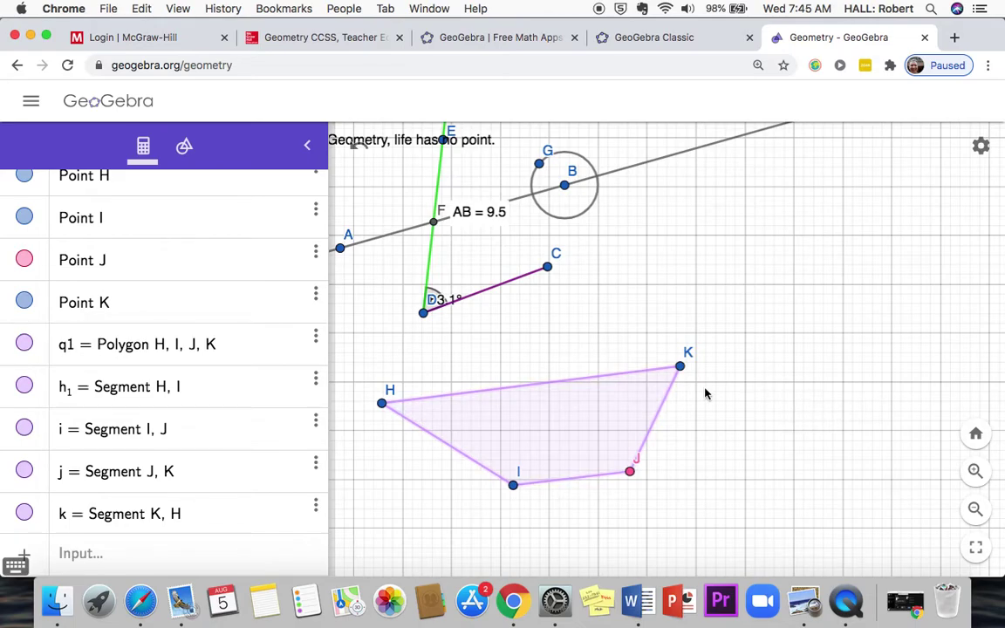
Pan the construction down and to the right
drag(472, 360, 565, 441)
scroll(198, 262, up, 10)
scroll(199, 264, down, 4)
scroll(199, 262, down, 5)
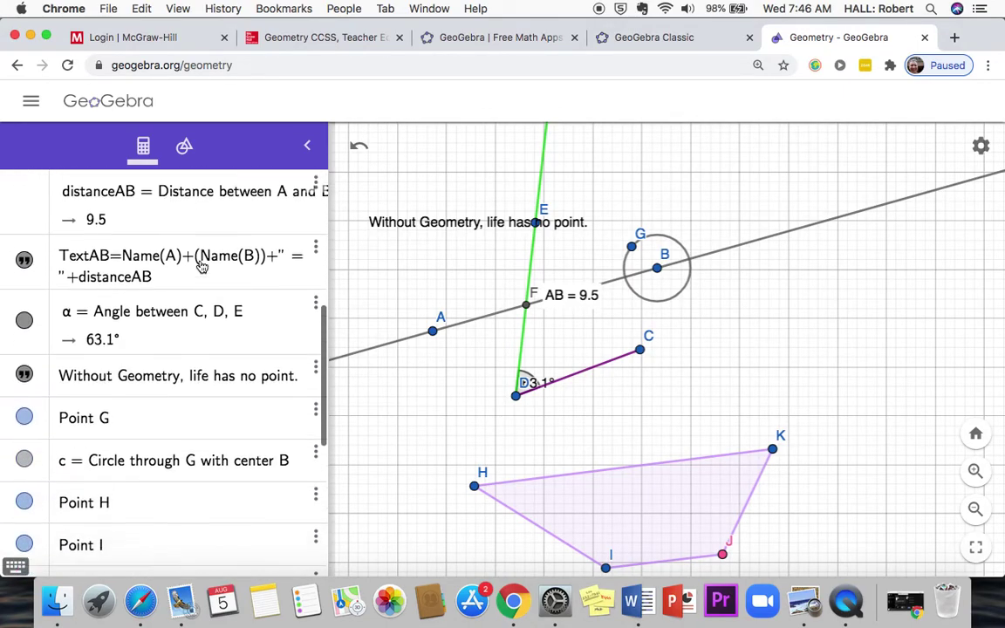
Show the tool palette in the side panel and scroll to the Construct section
click(184, 145)
scroll(186, 249, down, 5)
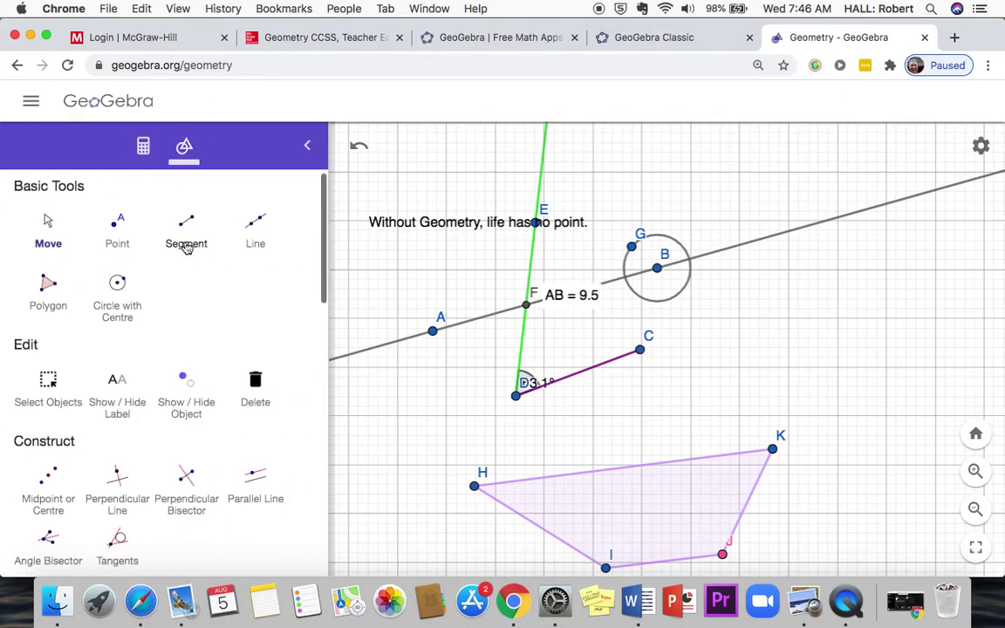
scroll(186, 249, down, 3)
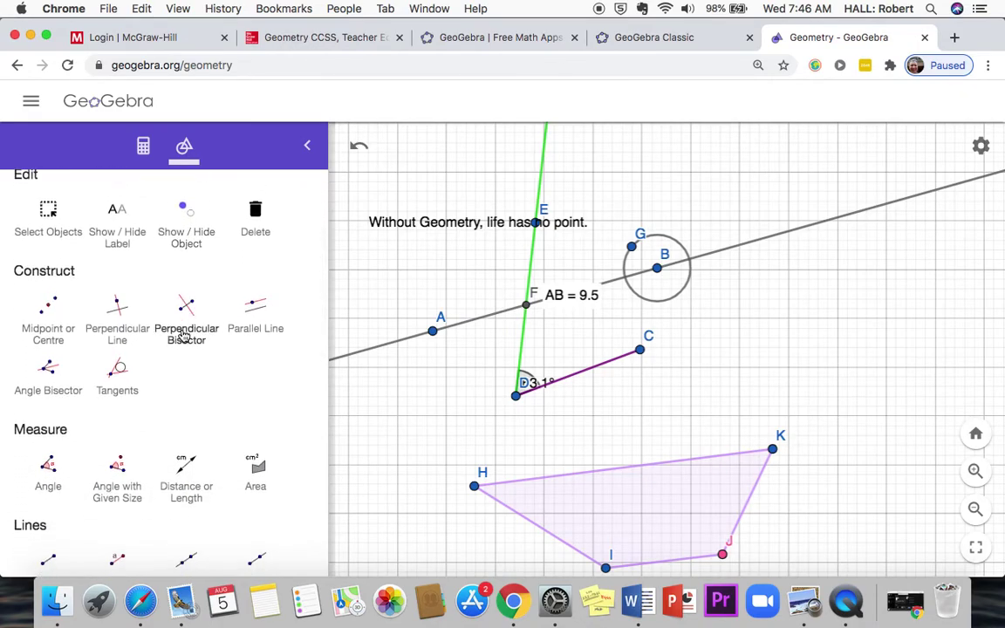
scroll(183, 336, down, 5)
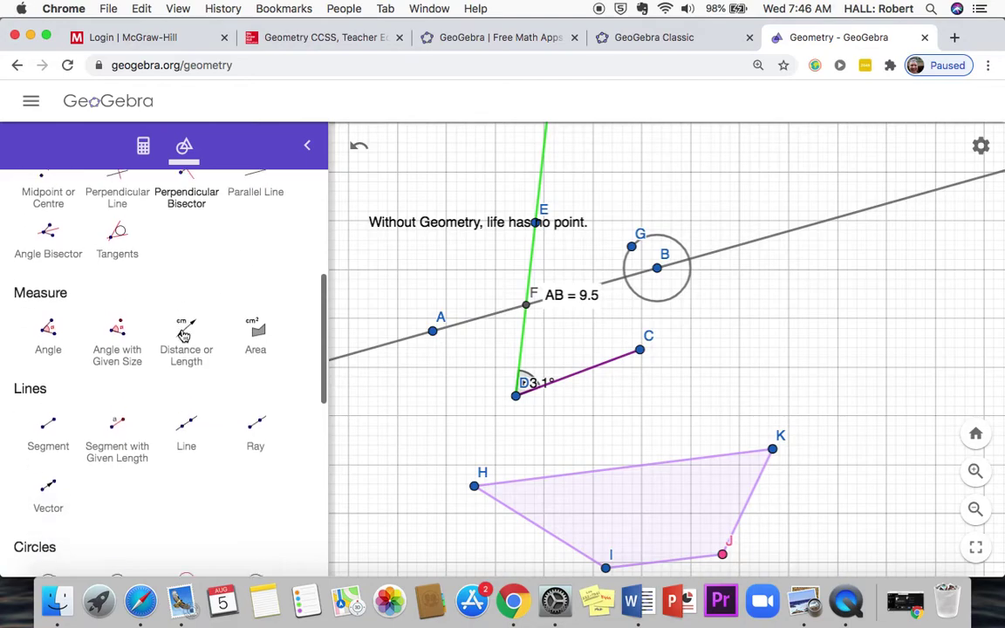
scroll(183, 336, down, 15)
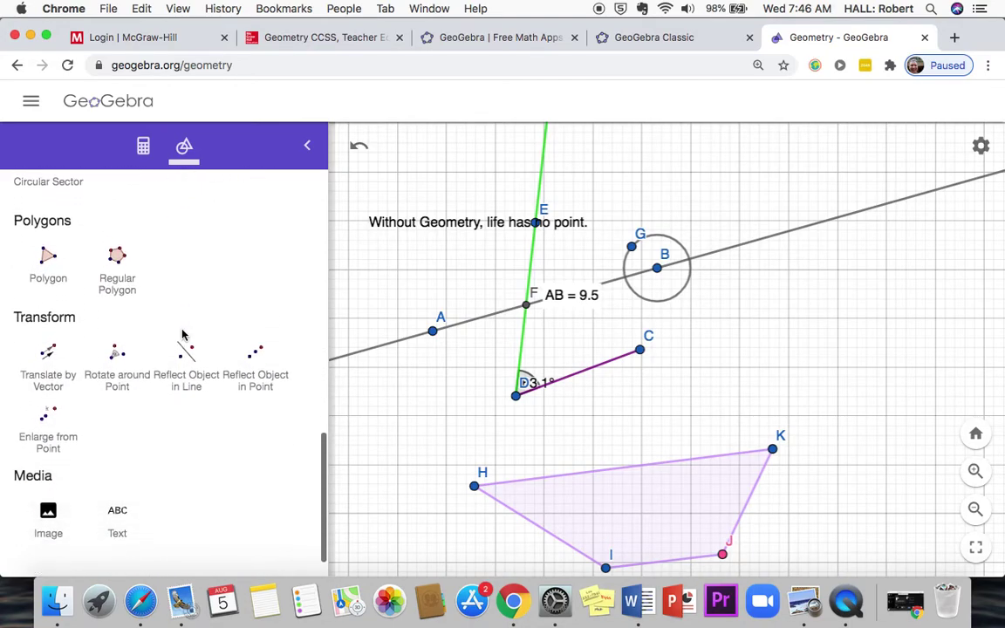
scroll(182, 335, up, 15)
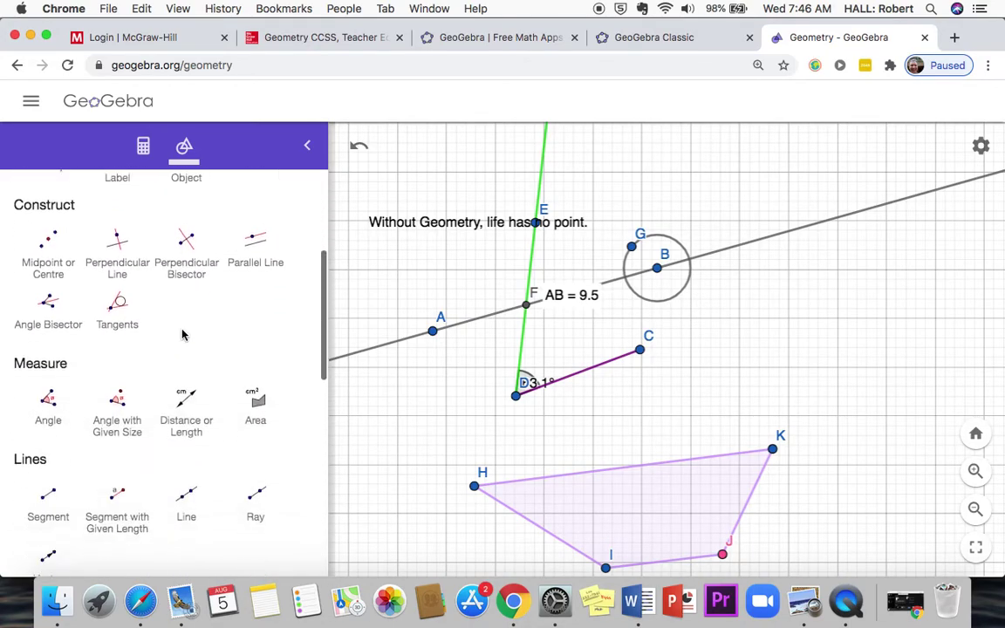
scroll(183, 335, down, 1)
scroll(182, 333, up, 3)
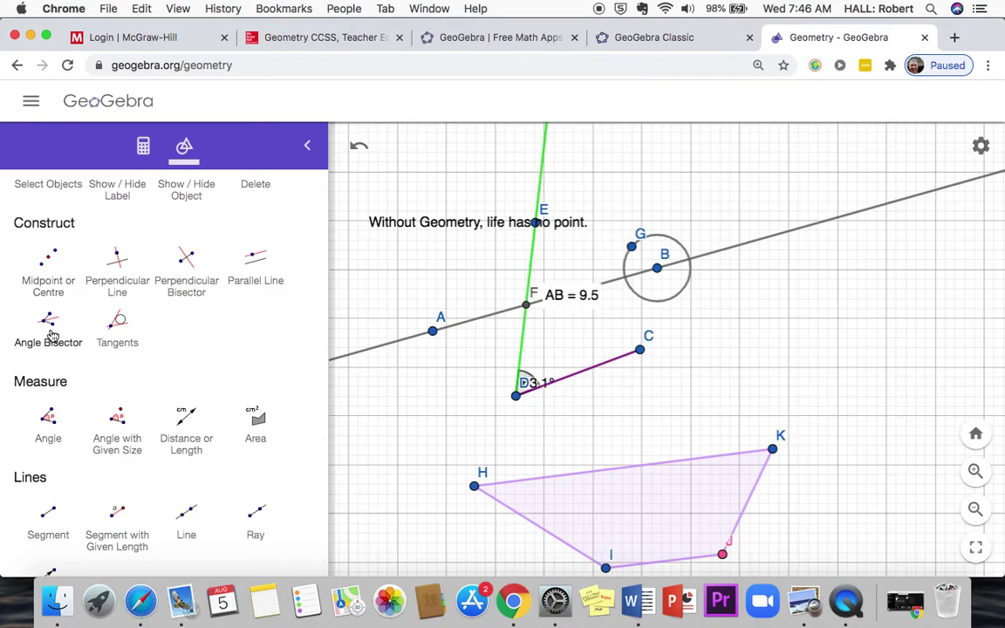
Construct midpoint L of side HK and a line through L perpendicular to HK
click(48, 262)
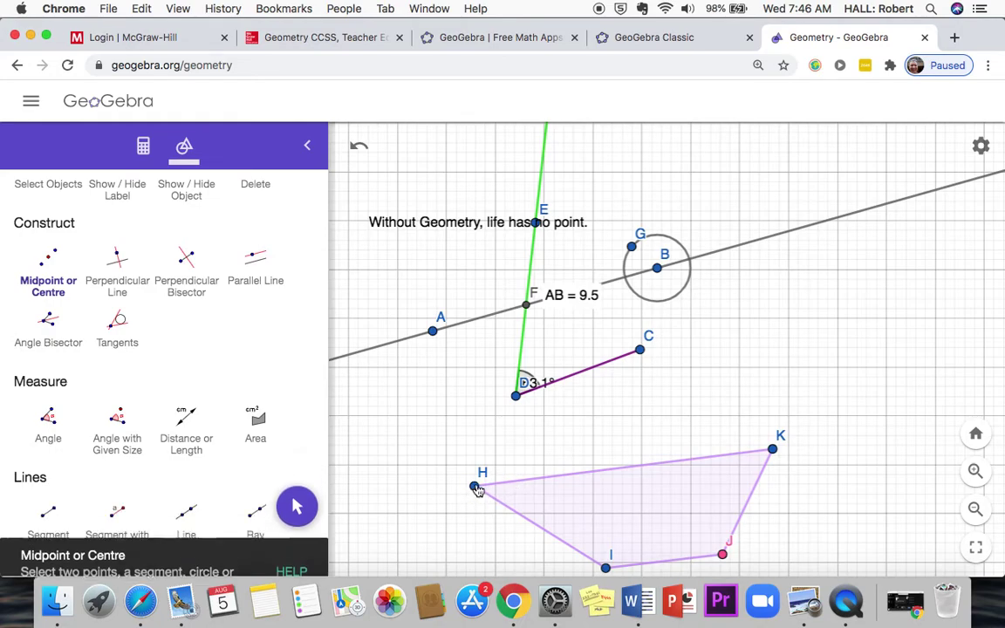
click(772, 451)
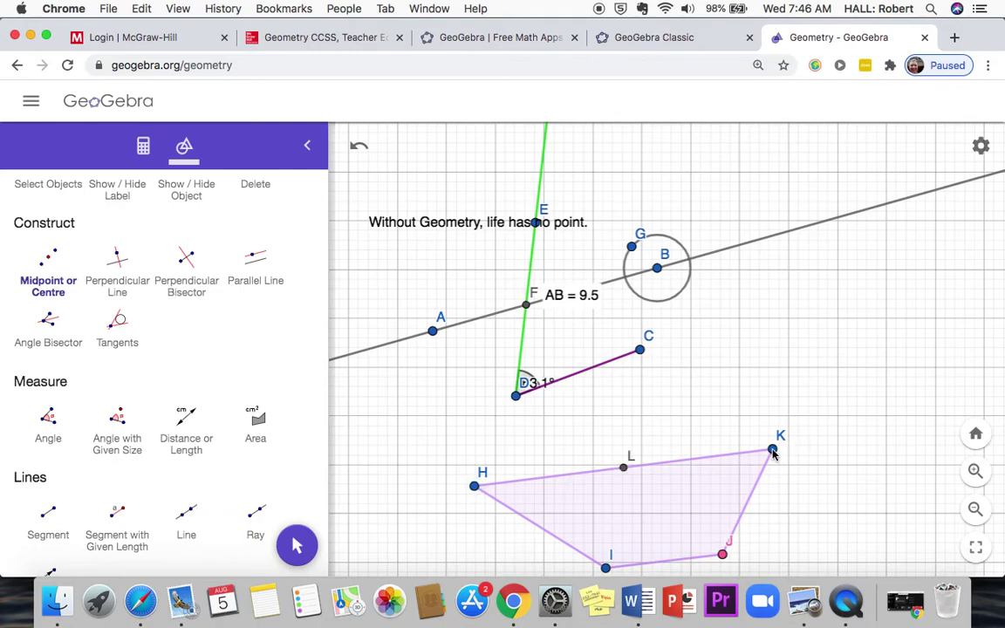
click(118, 266)
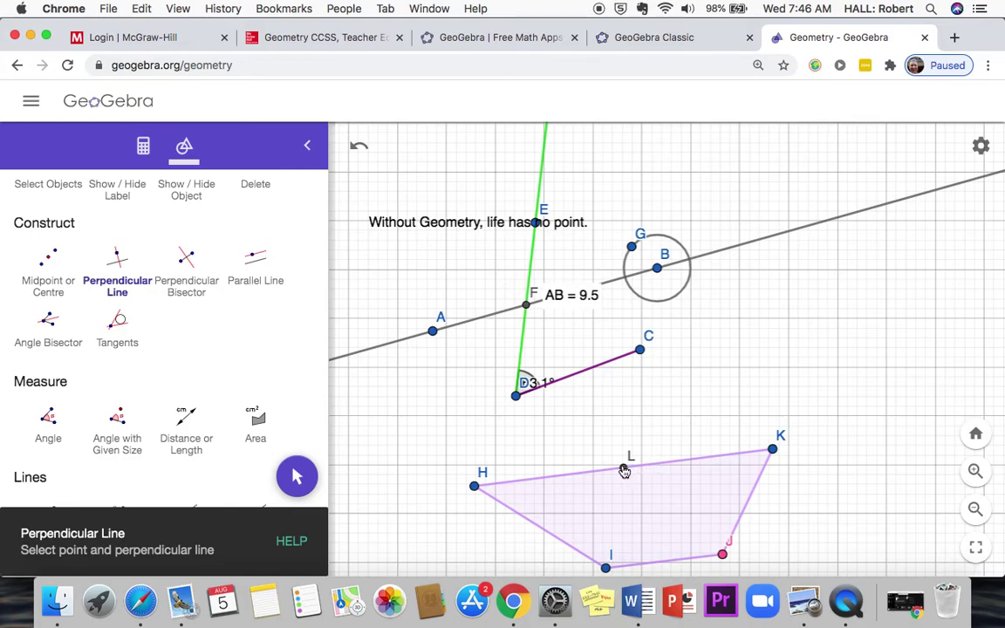
click(624, 471)
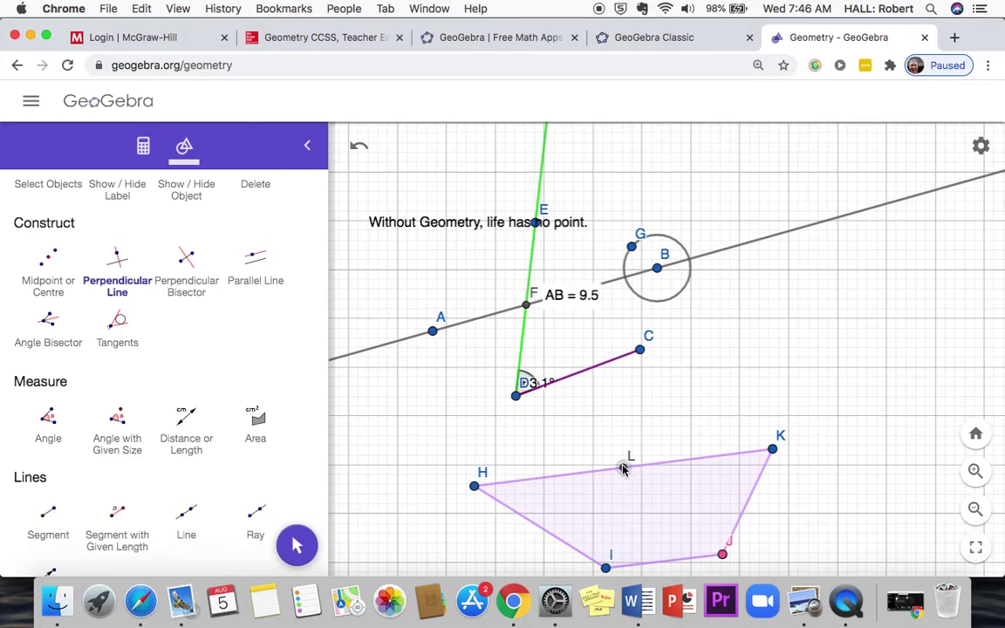
click(672, 466)
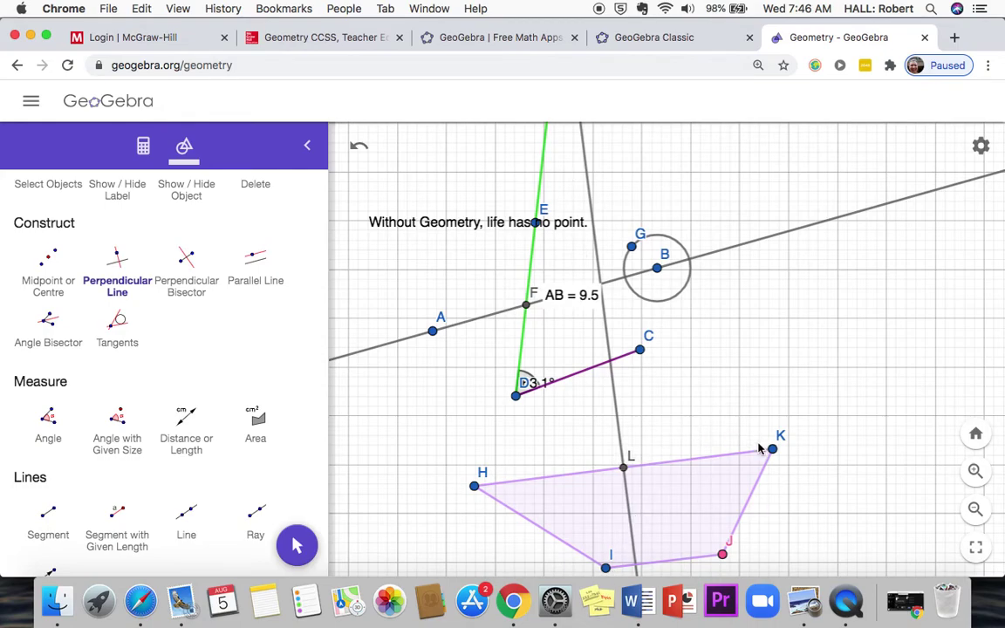
scroll(105, 202, up, 5)
Move H up, raise the quote, drag E so angle D reads 7.7°, and enlarge circle B
click(48, 232)
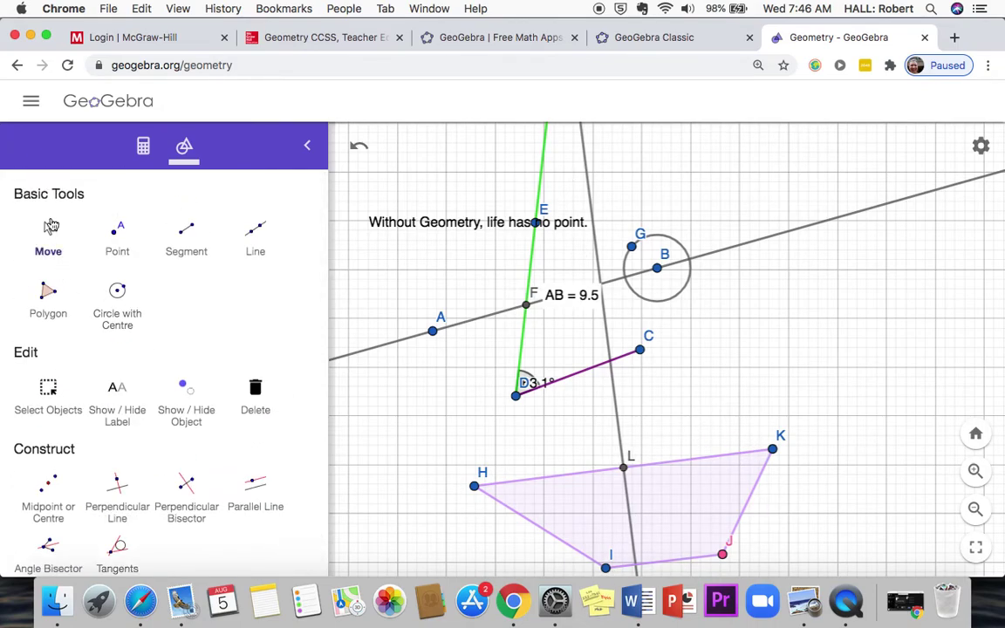
drag(477, 485, 623, 428)
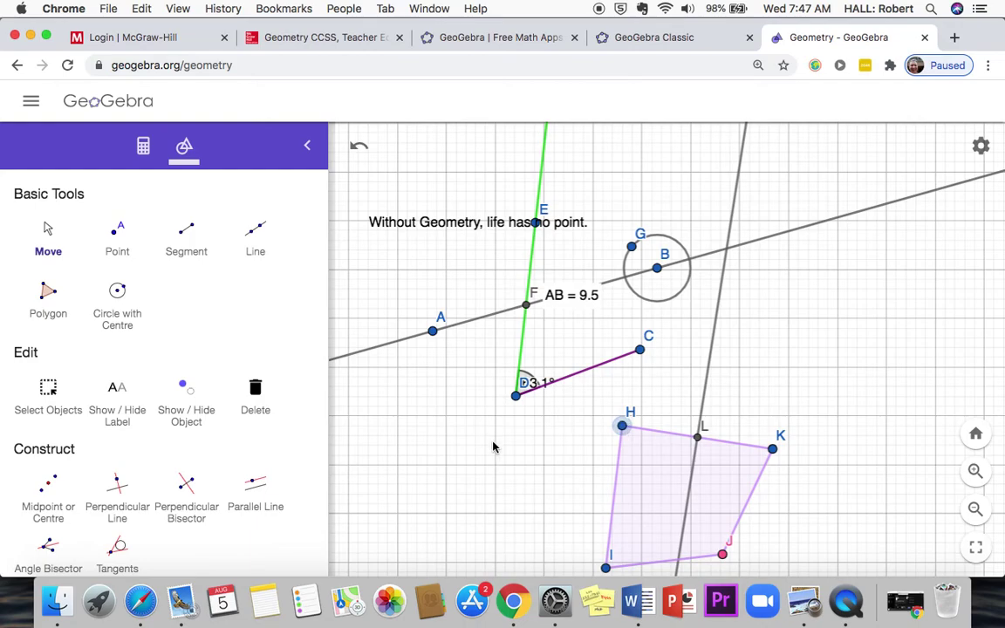
scroll(493, 447, down, 2)
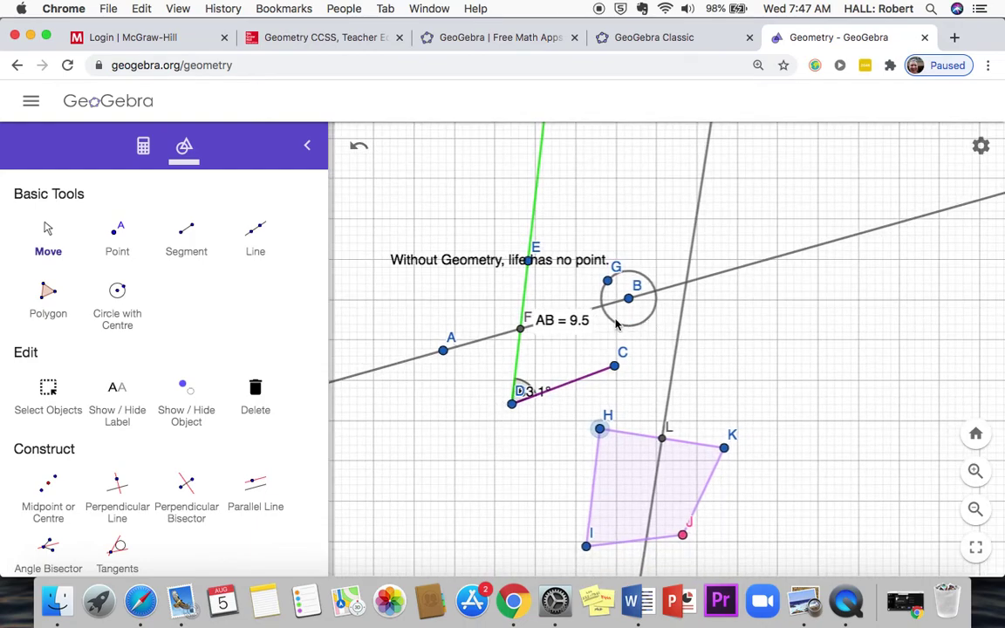
click(39, 218)
drag(442, 273, 417, 209)
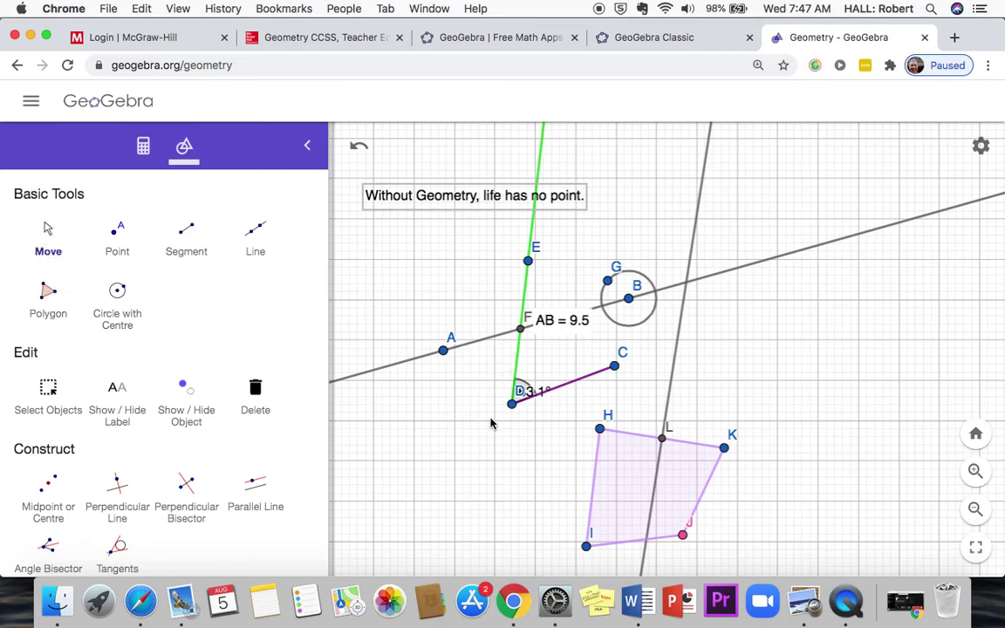
drag(534, 264, 515, 281)
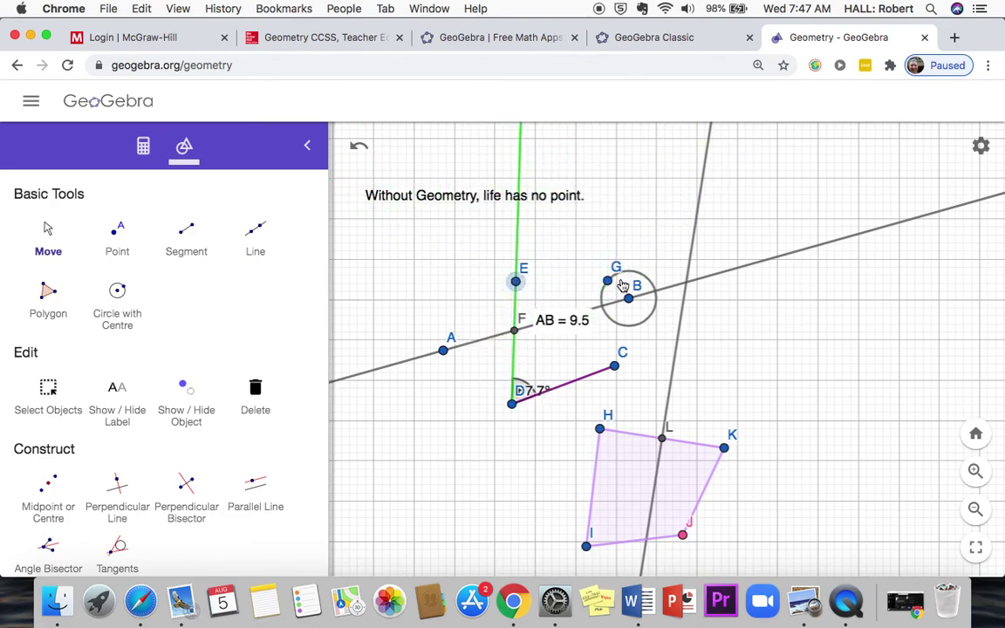
drag(611, 285, 622, 260)
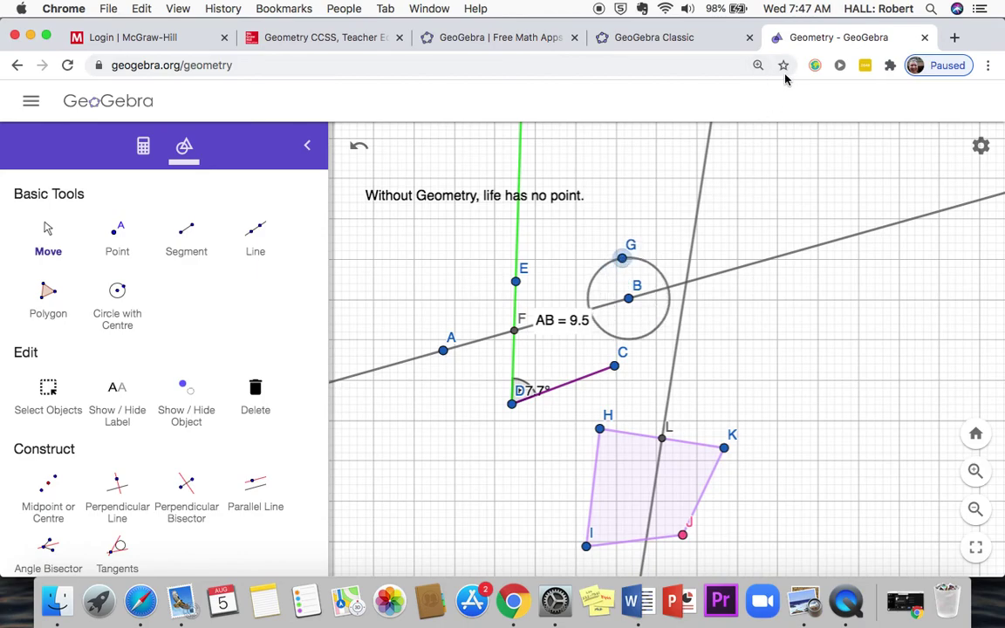